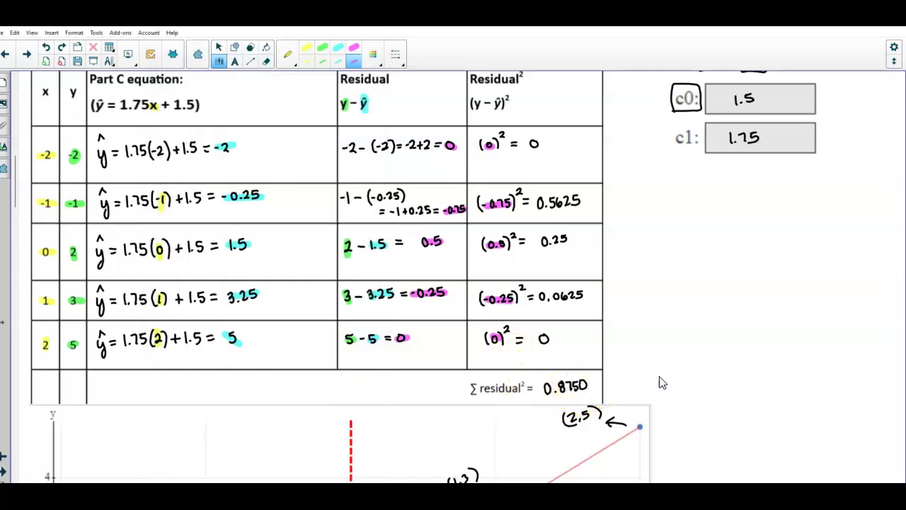
Step: Annotate the scatter plot in purple with braces marking the residuals 0.5 at point (0,2) and -0.25 at point (1,3)
scroll(661, 380, down, 3)
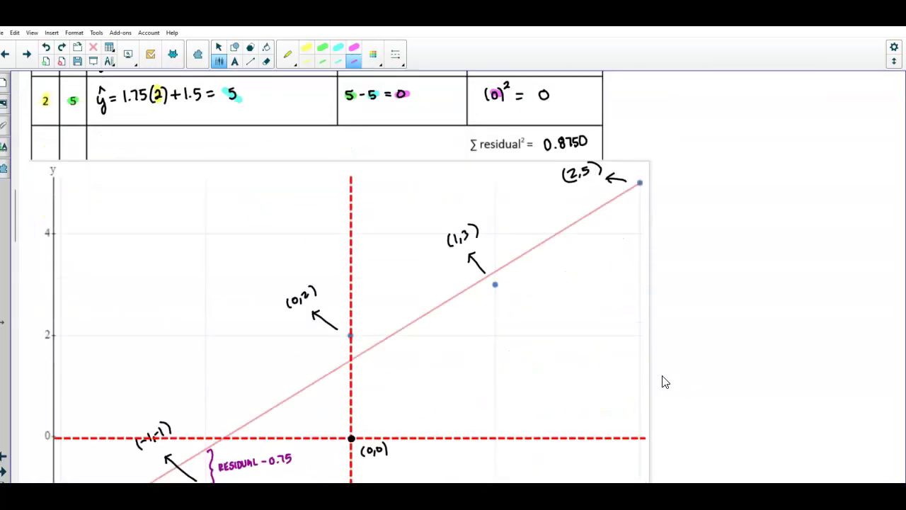
scroll(339, 449, up, 2)
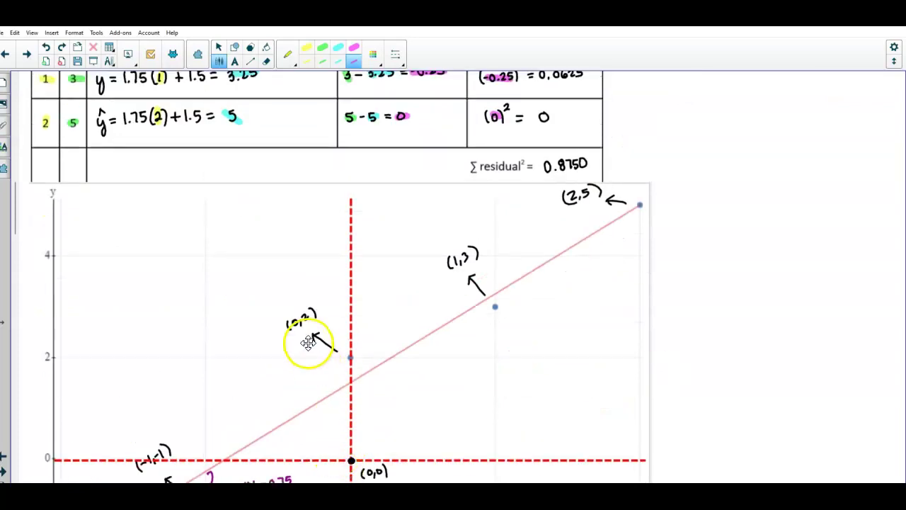
scroll(307, 346, up, 3)
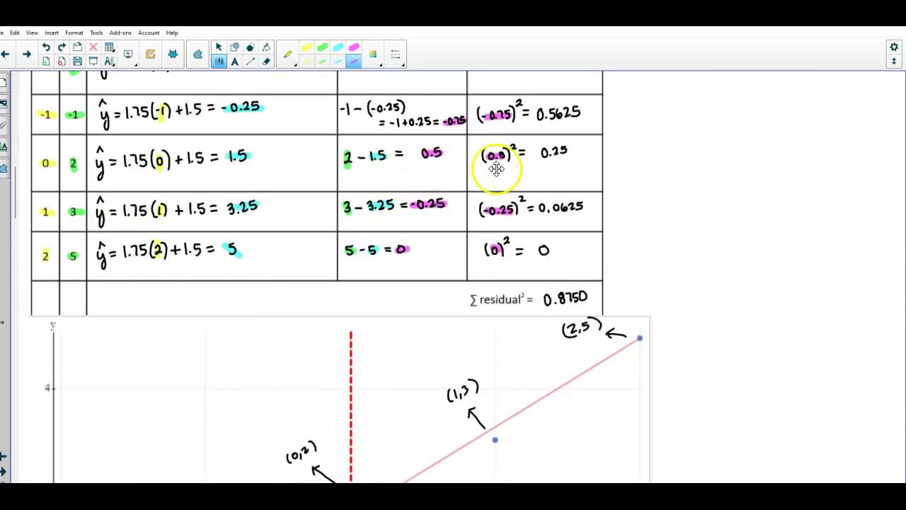
scroll(439, 297, down, 3)
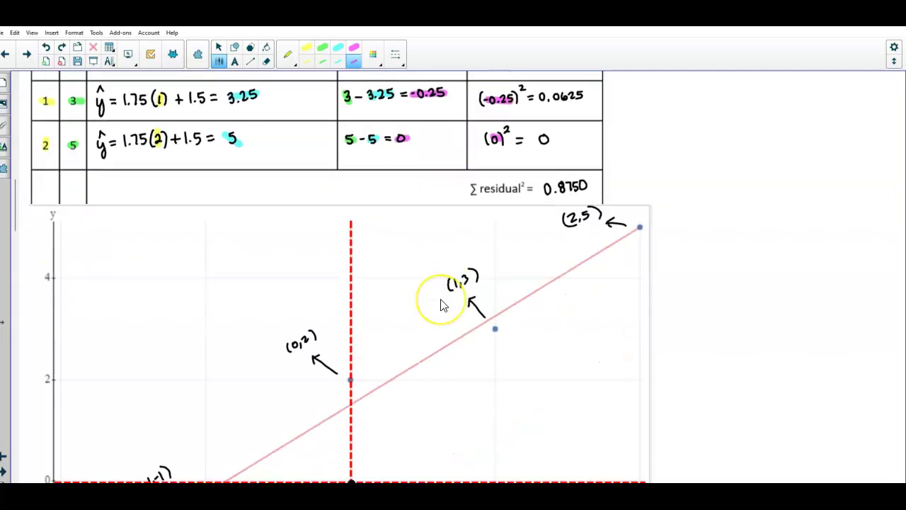
click(295, 64)
click(234, 87)
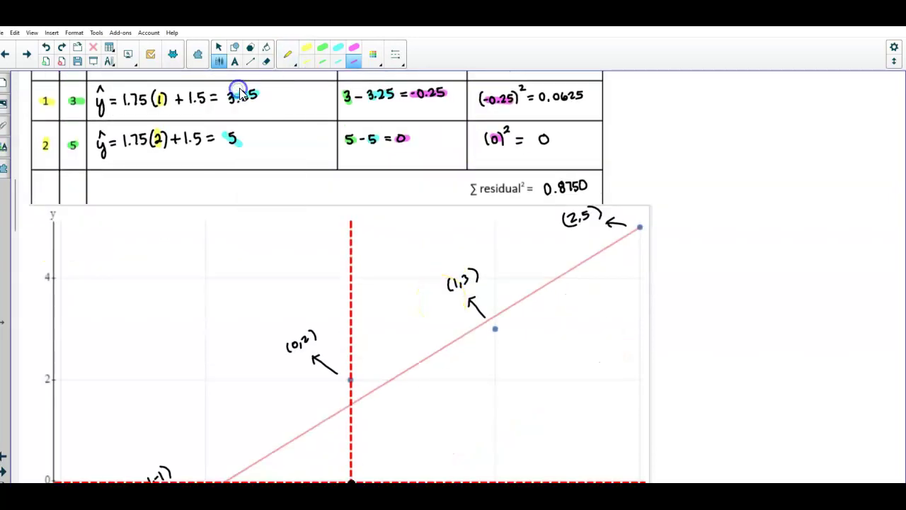
click(397, 55)
click(227, 114)
click(397, 57)
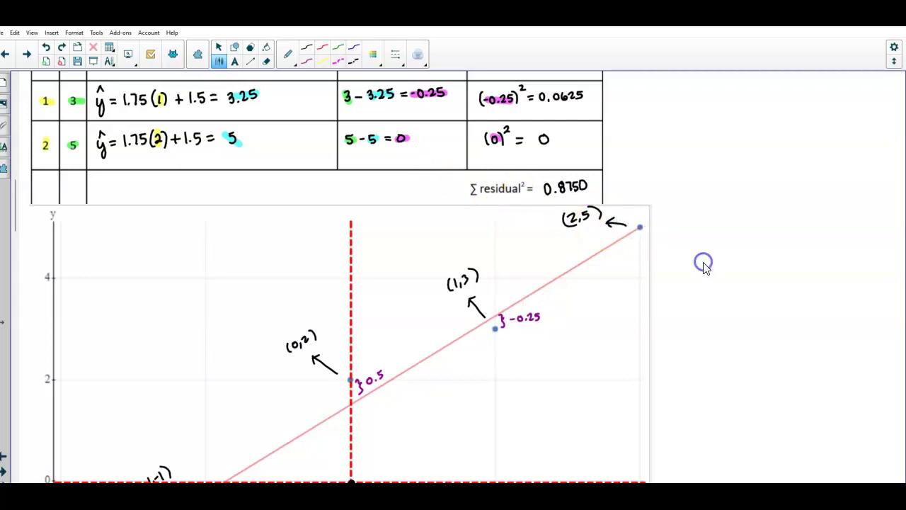
Step: Switch to the StatCrunch data set, shrink its window, close the scatter plot and place the window over the residual table
scroll(749, 297, up, 5)
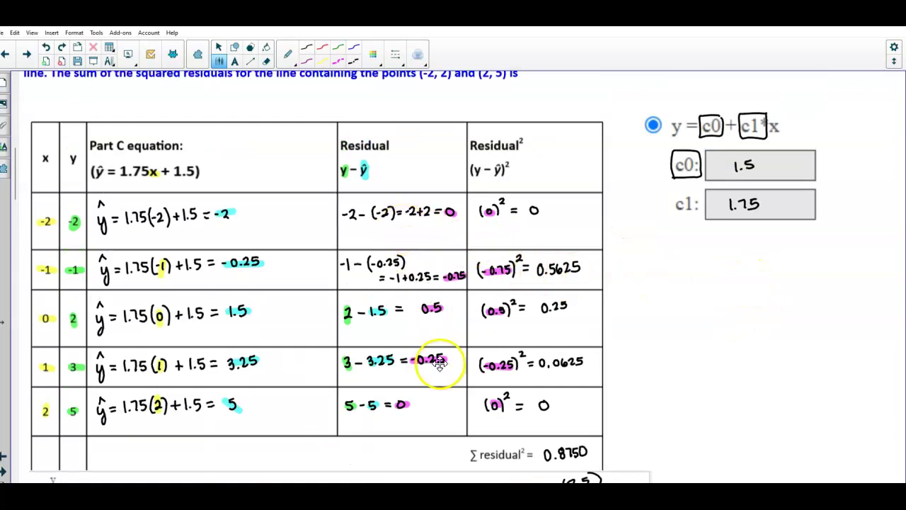
mouse_move(469, 496)
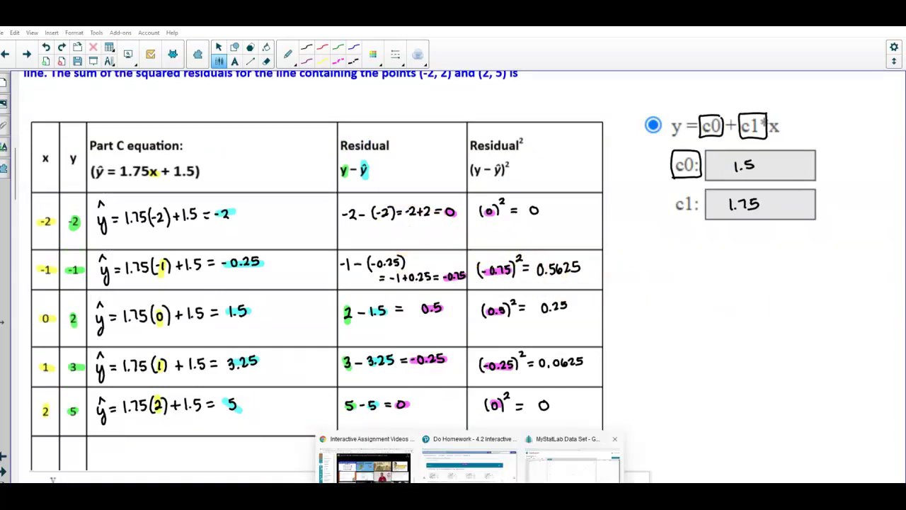
click(573, 467)
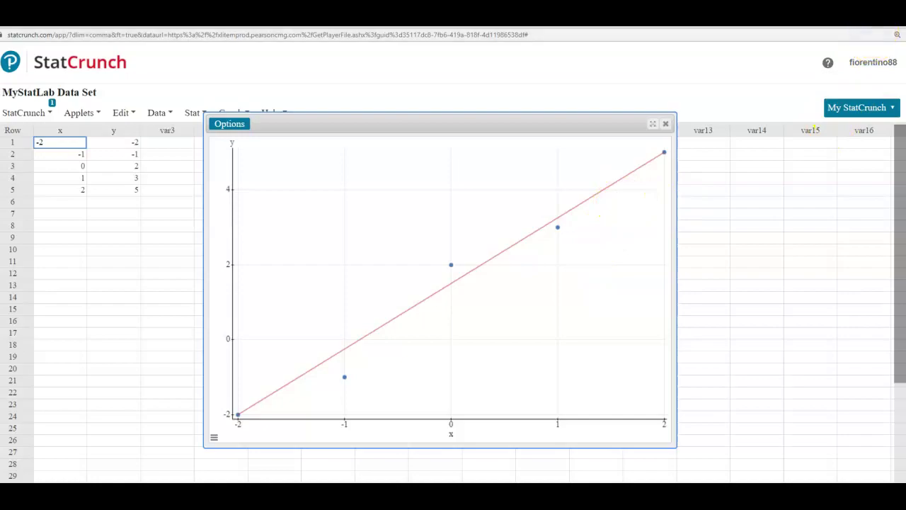
click(874, 26)
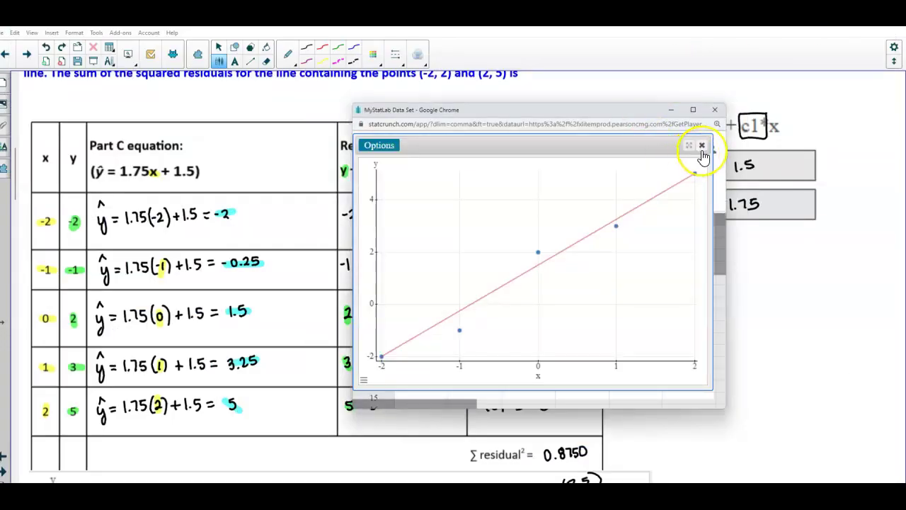
click(702, 150)
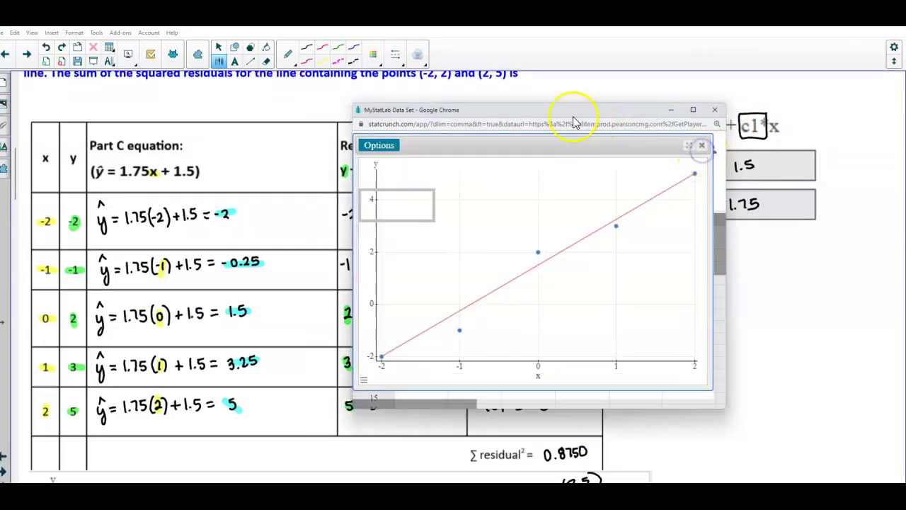
drag(544, 112, 248, 210)
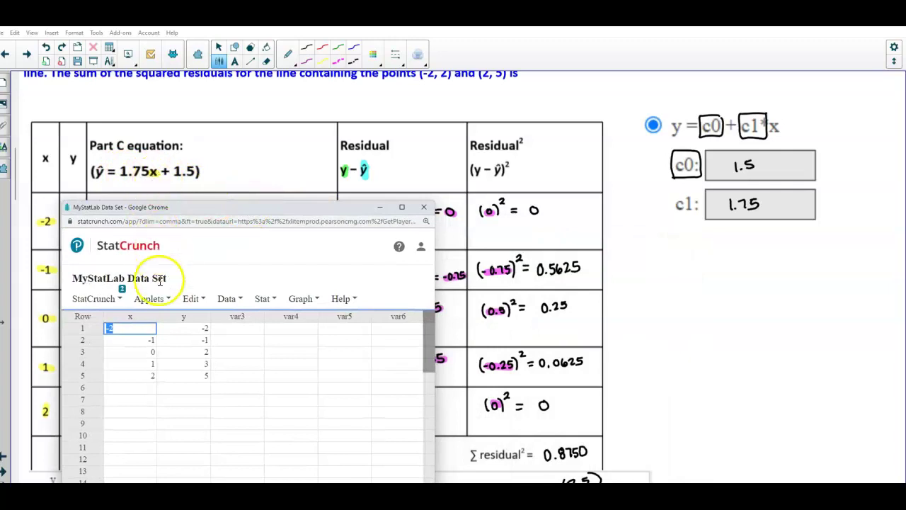
Step: Start a Compute Expression on the data set and build the term 1.75*x from the x column
click(236, 301)
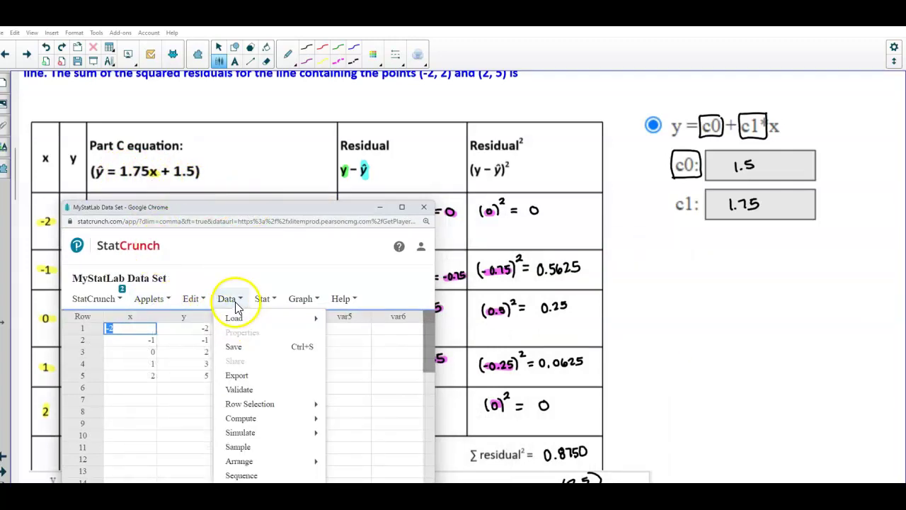
mouse_move(282, 426)
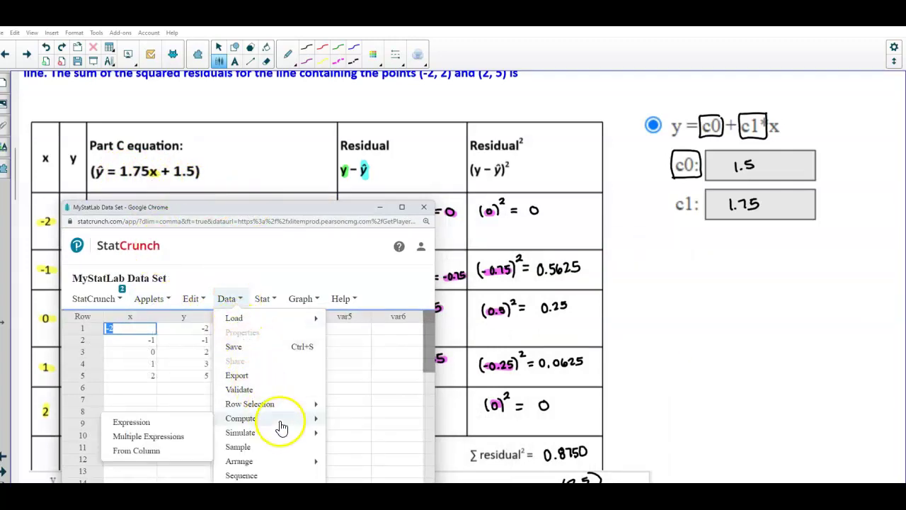
click(175, 425)
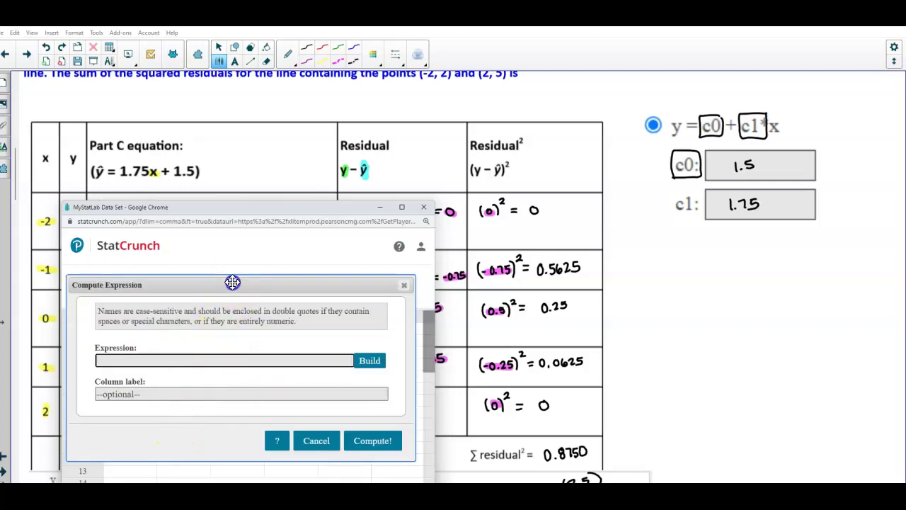
drag(233, 283, 251, 281)
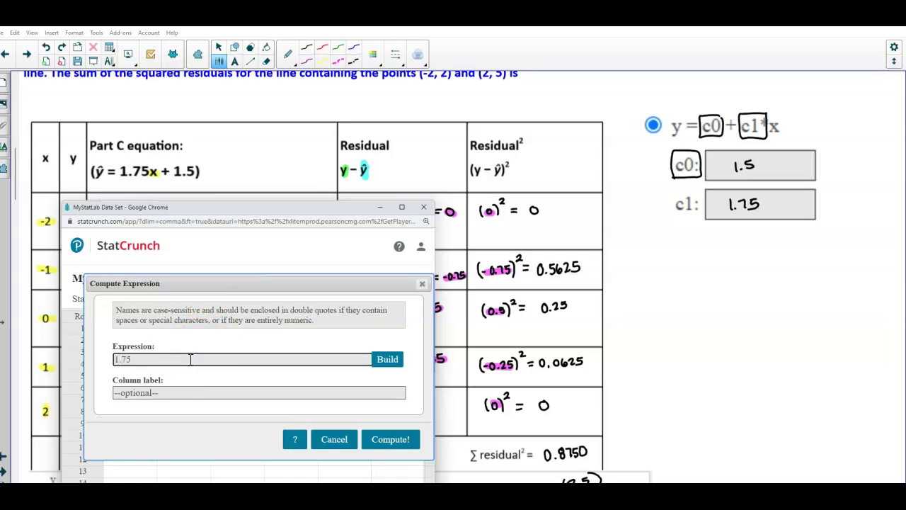
click(386, 359)
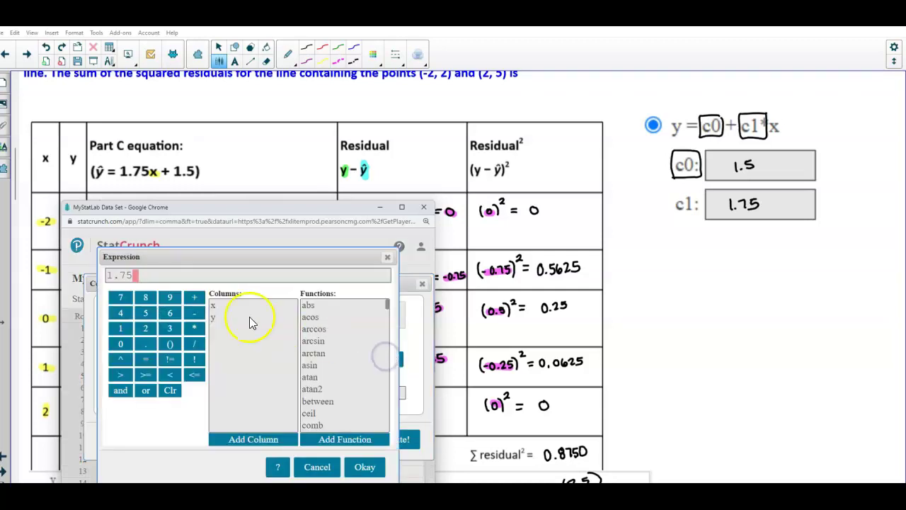
click(195, 328)
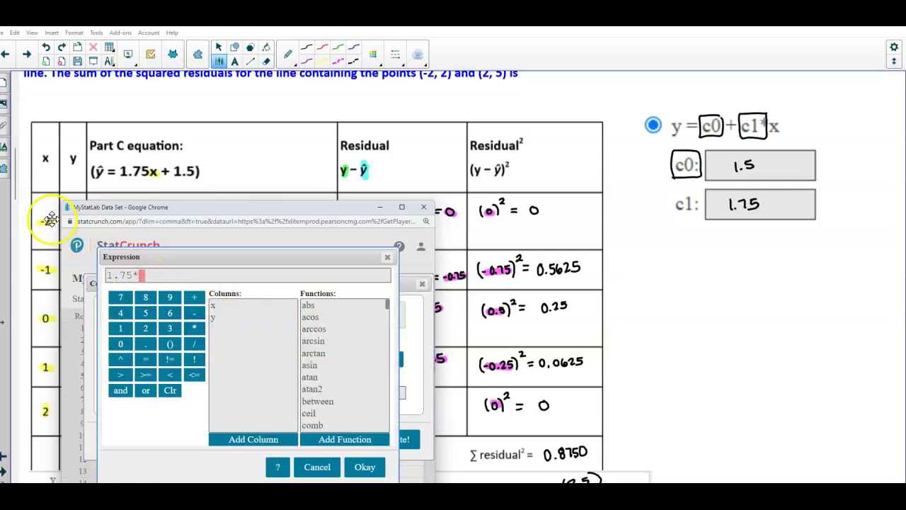
click(213, 305)
double_click(212, 305)
click(147, 276)
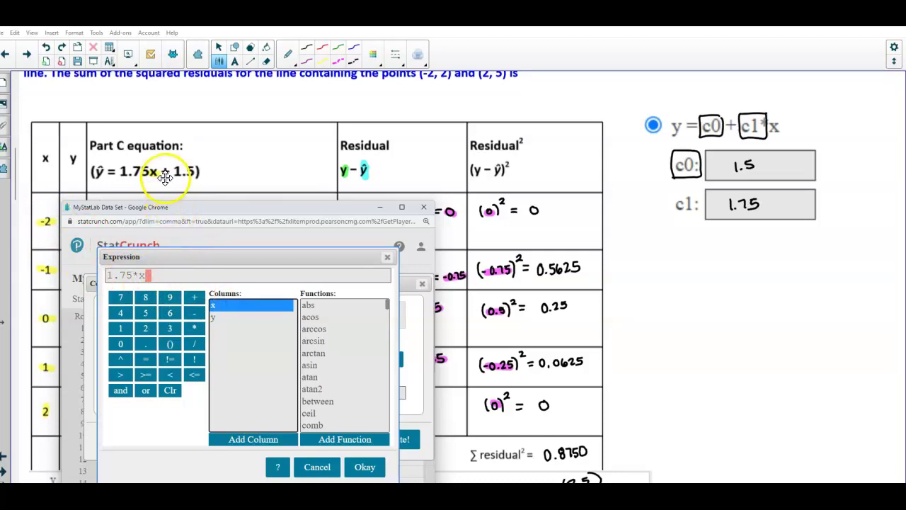
Step: Complete the expression as 1.75*x+1.5 and accept it
click(195, 299)
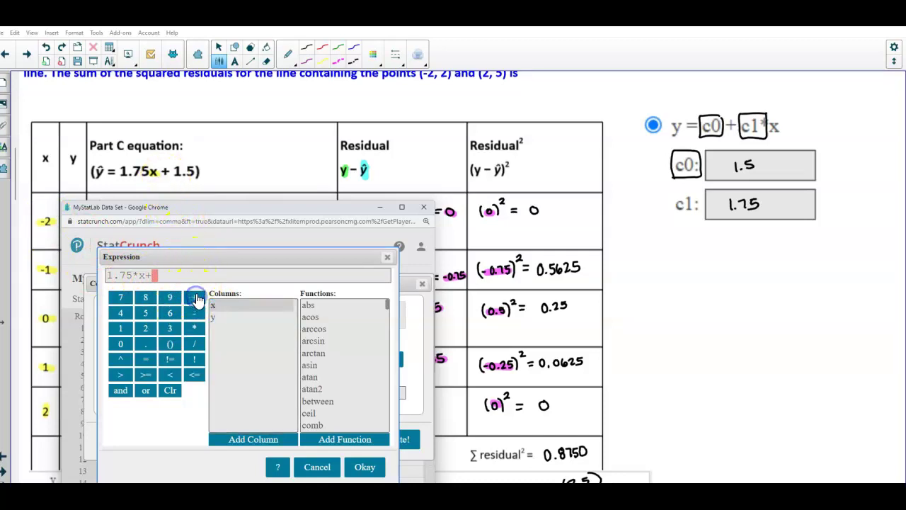
click(122, 329)
click(145, 344)
click(145, 313)
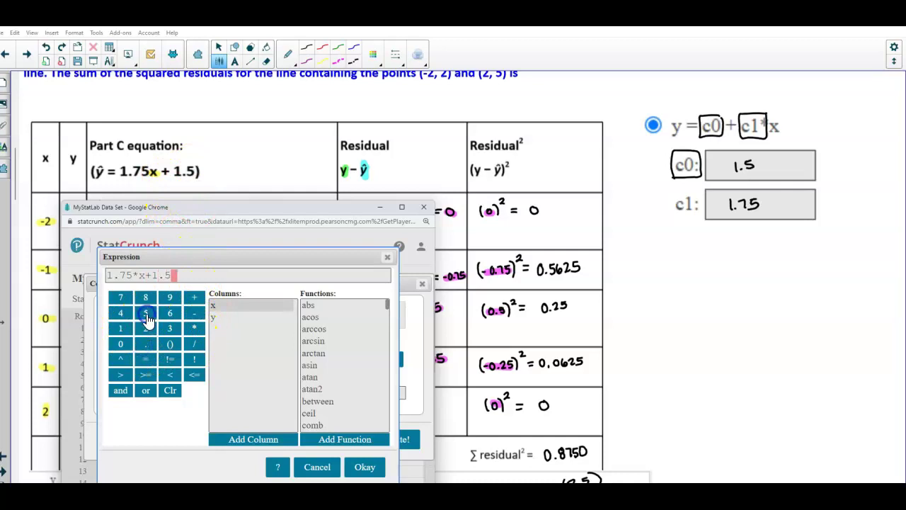
click(364, 467)
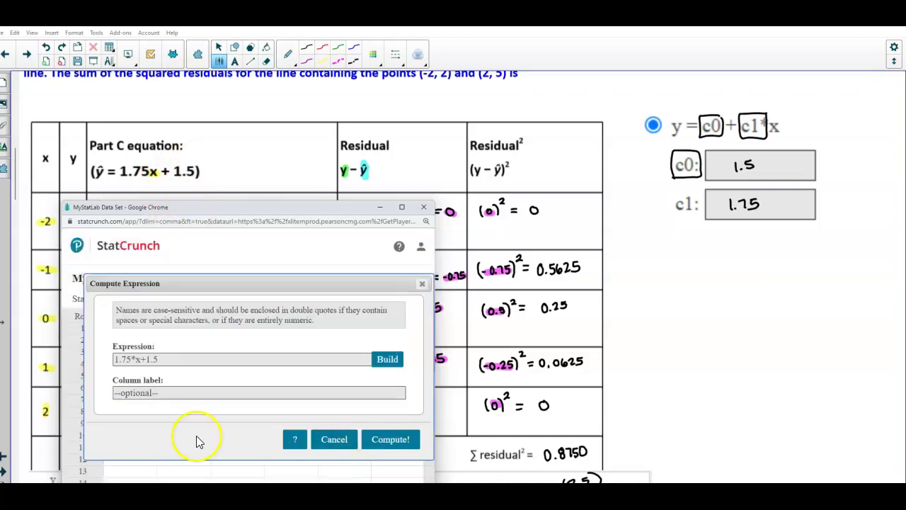
Step: Label the computed column Predicted Y Value, compute it and dismiss the confirmation window
click(173, 395)
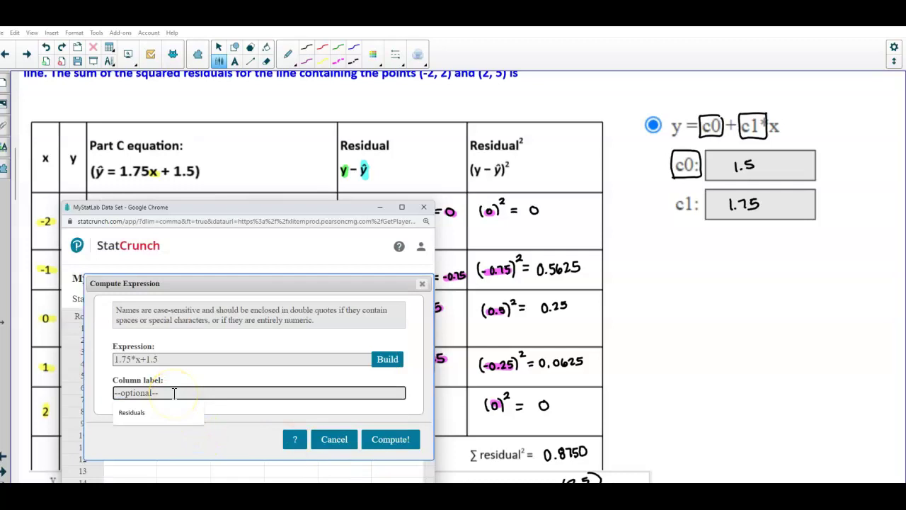
text(Predicted Y Value)
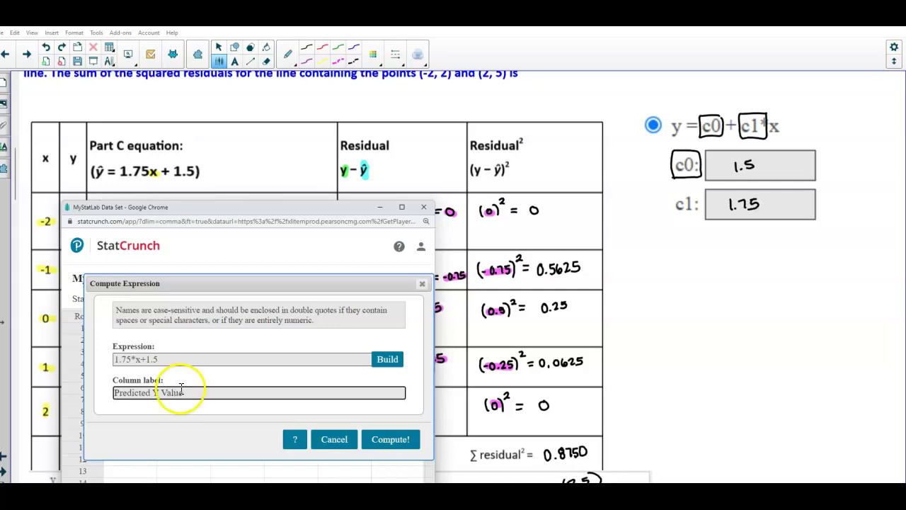
click(395, 440)
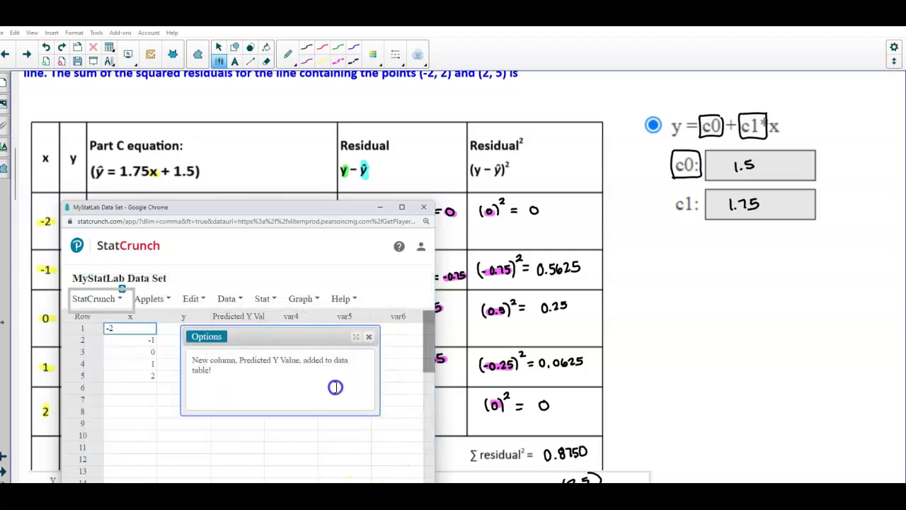
click(371, 337)
Step: Reposition the data set window to compare the predicted values with the handwritten ones and uncover the Residual column
drag(232, 211, 475, 164)
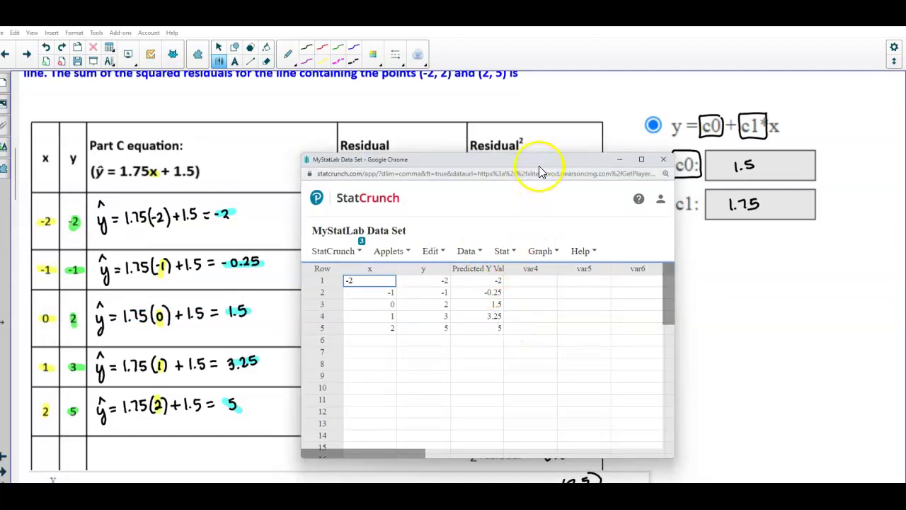
drag(543, 164, 201, 134)
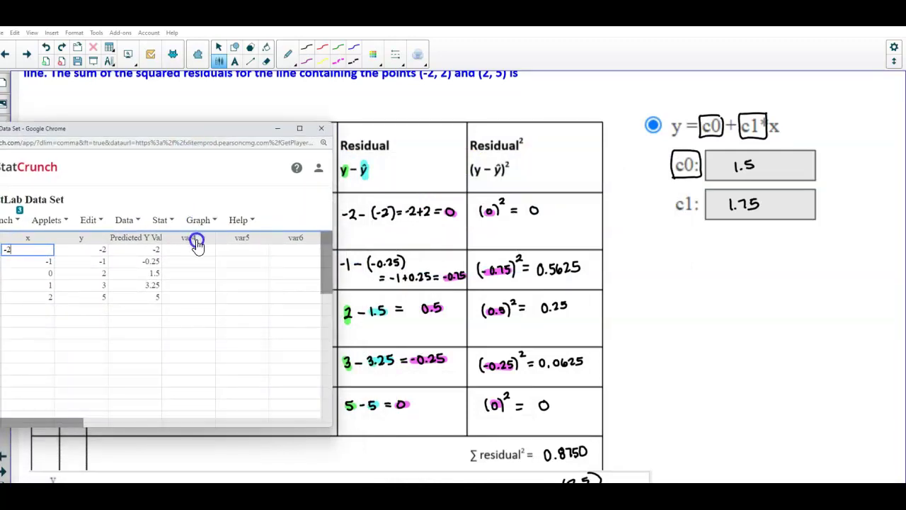
click(98, 253)
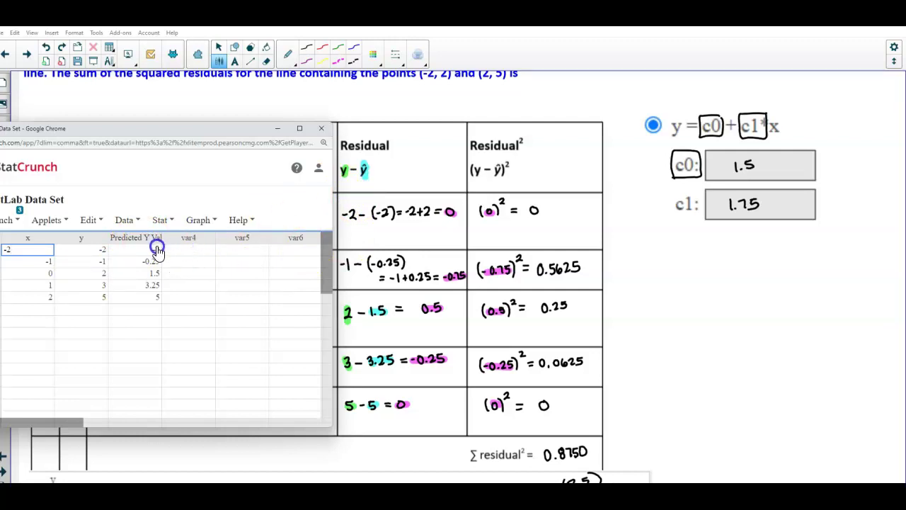
Step: Start a Compute Expression on the data set and build y-"Predicted Y Value" from the y and Predicted Y Value columns
click(127, 221)
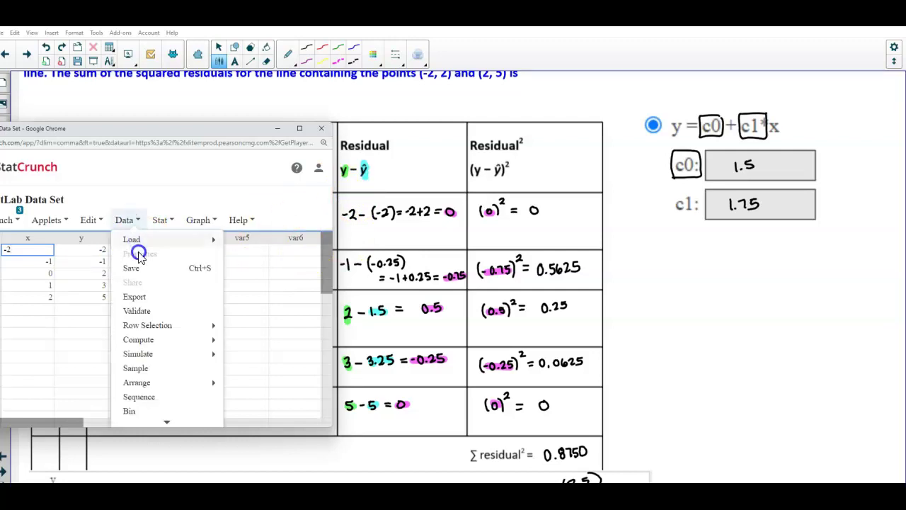
mouse_move(168, 340)
click(83, 345)
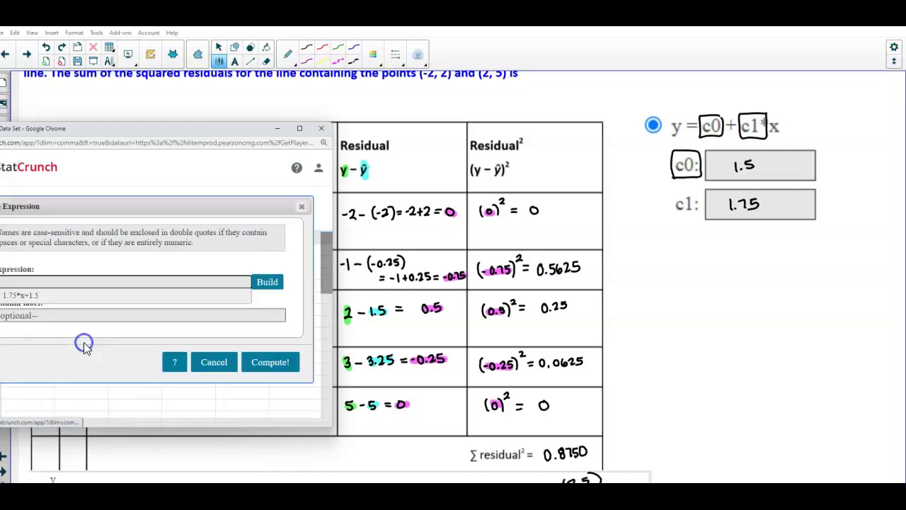
drag(189, 204, 230, 198)
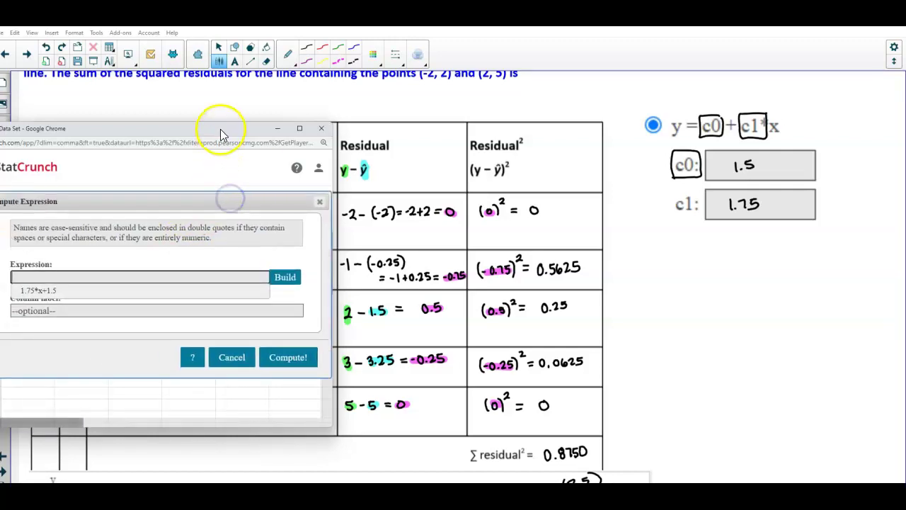
drag(220, 129, 216, 121)
click(281, 273)
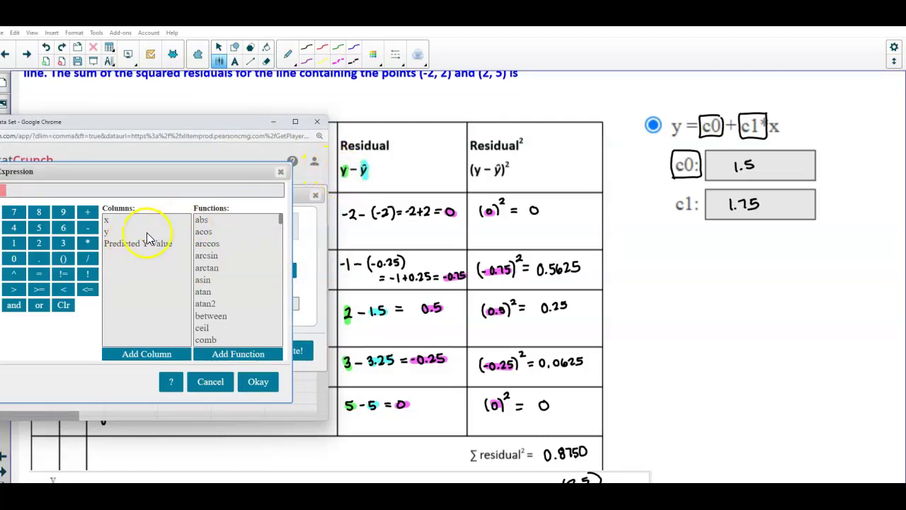
click(108, 233)
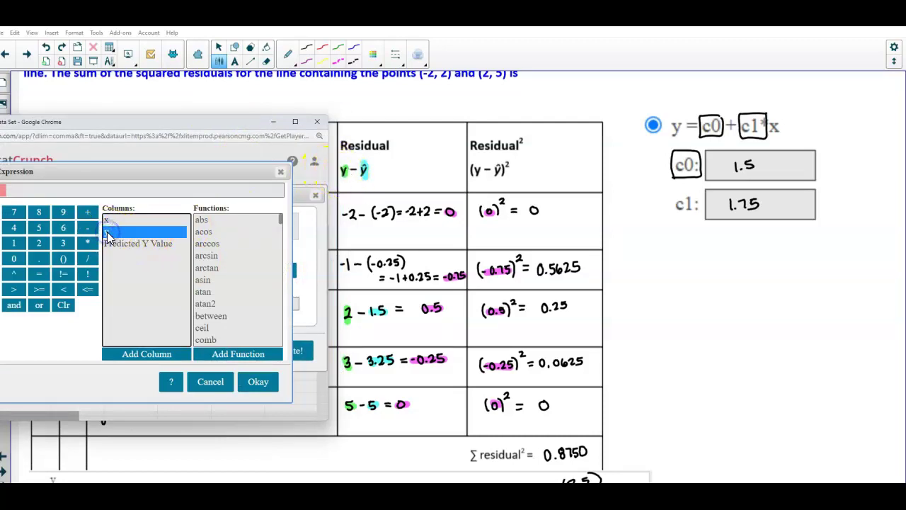
click(89, 230)
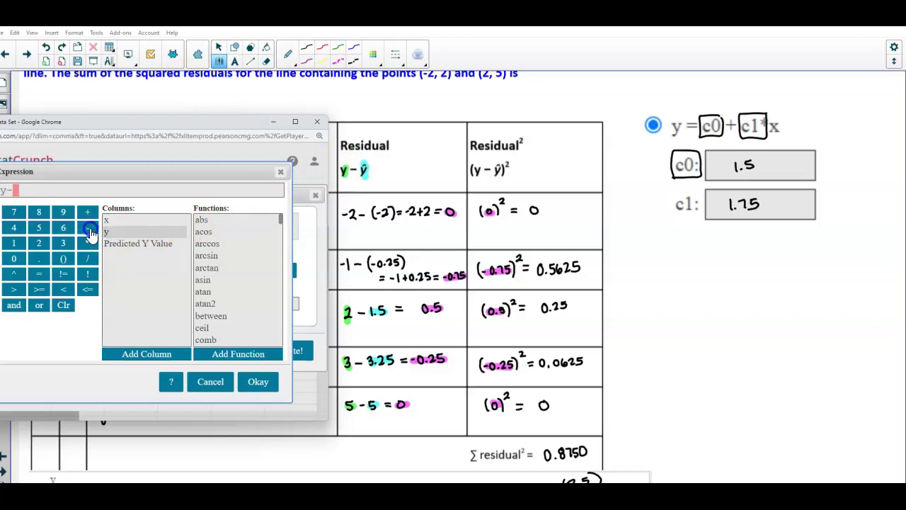
double_click(152, 243)
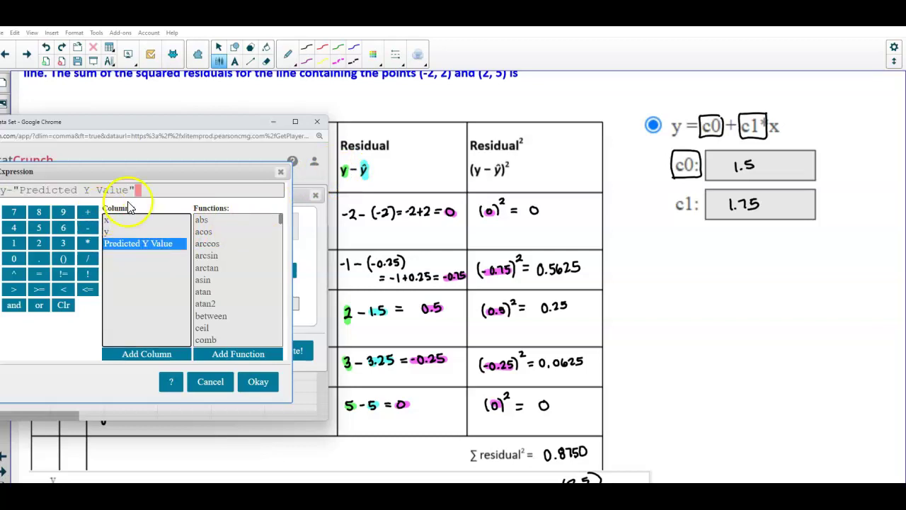
click(256, 383)
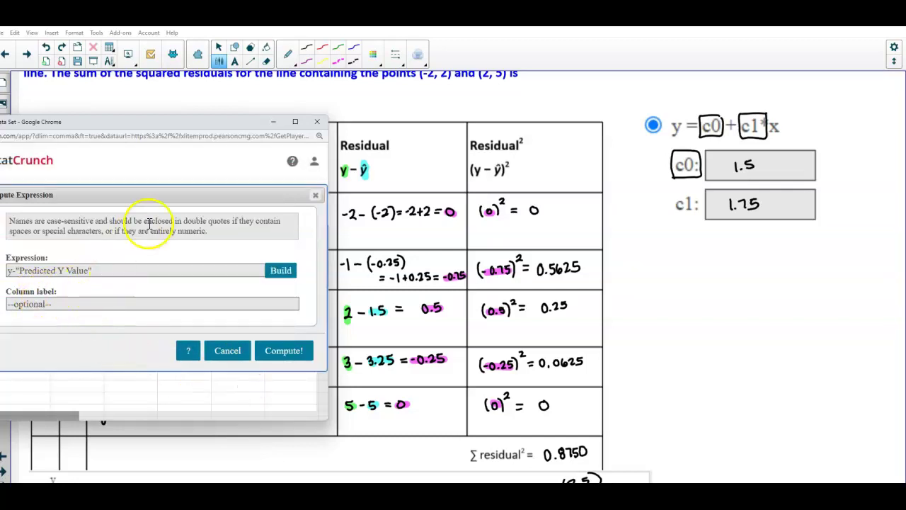
Step: Label the computed column Residual, compute it and dismiss the confirmation window
click(41, 303)
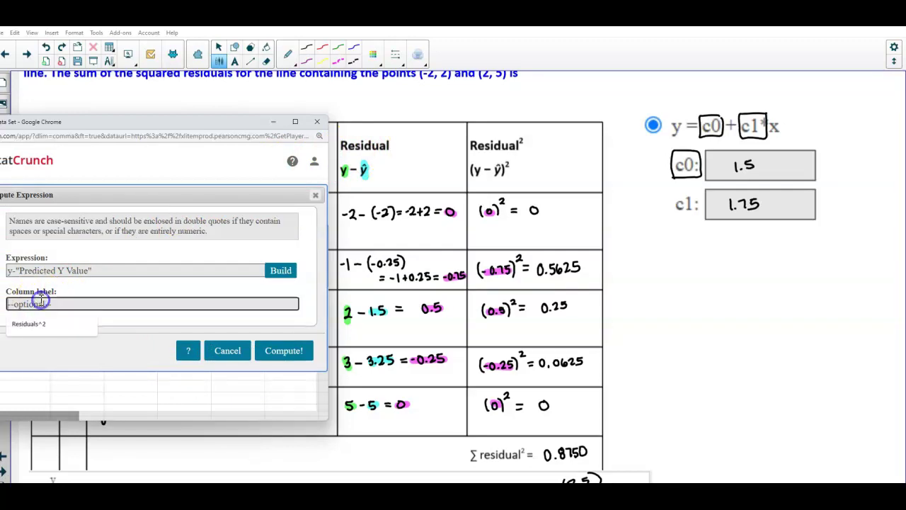
text(Residue)
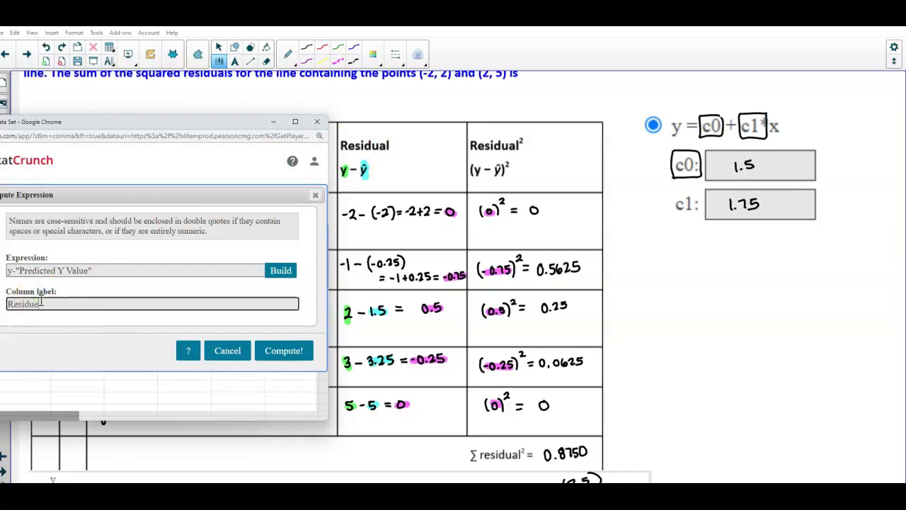
key(BackSpace)
text(al)
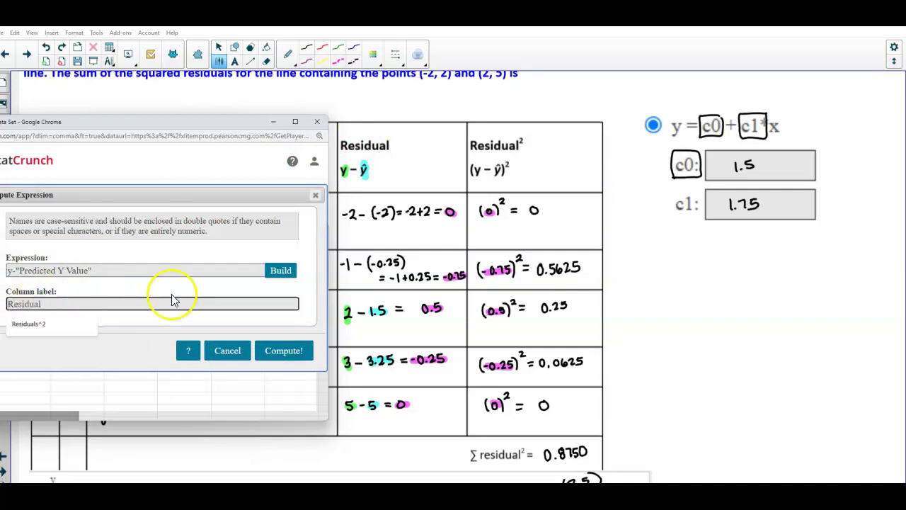
click(285, 353)
click(252, 264)
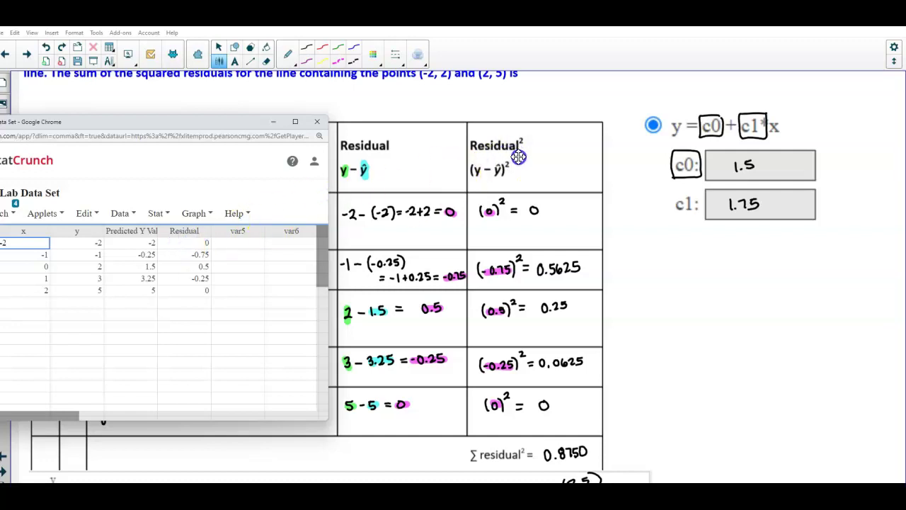
Step: Start another Compute Expression and build Residual^2 from the Residual column
click(132, 219)
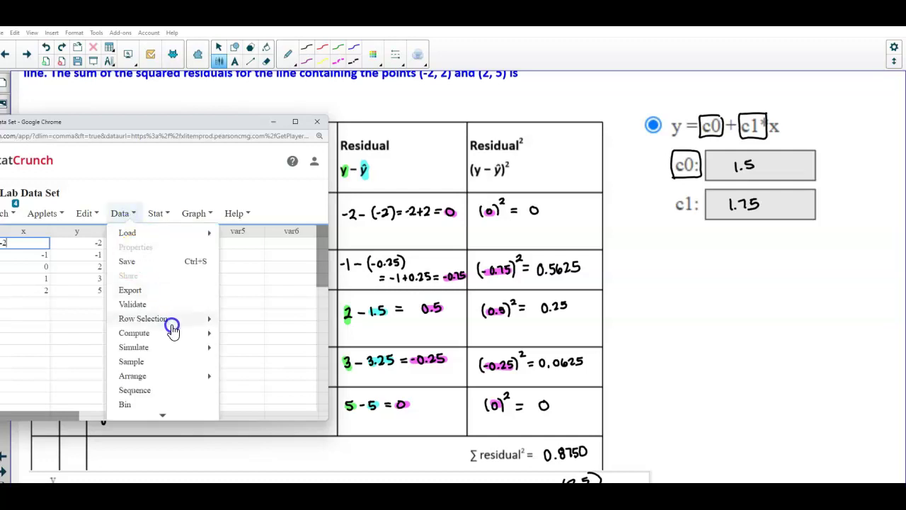
mouse_move(173, 336)
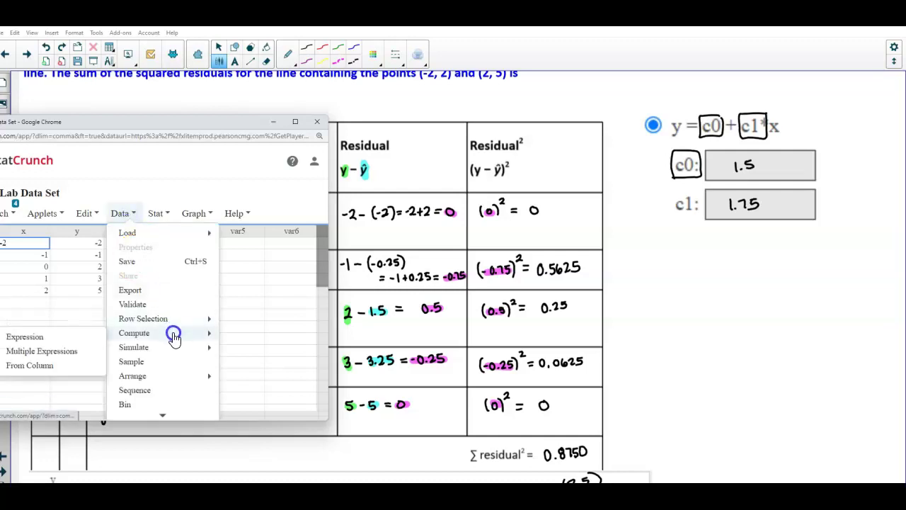
click(83, 339)
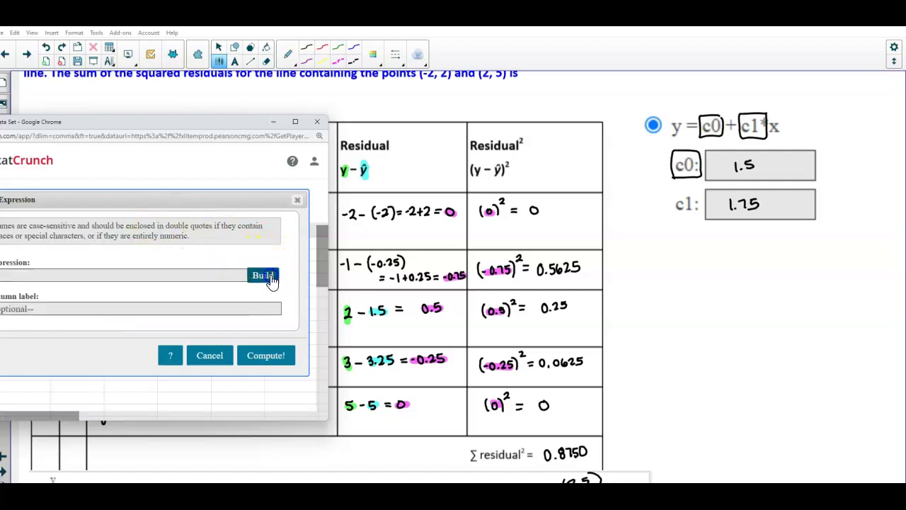
click(262, 276)
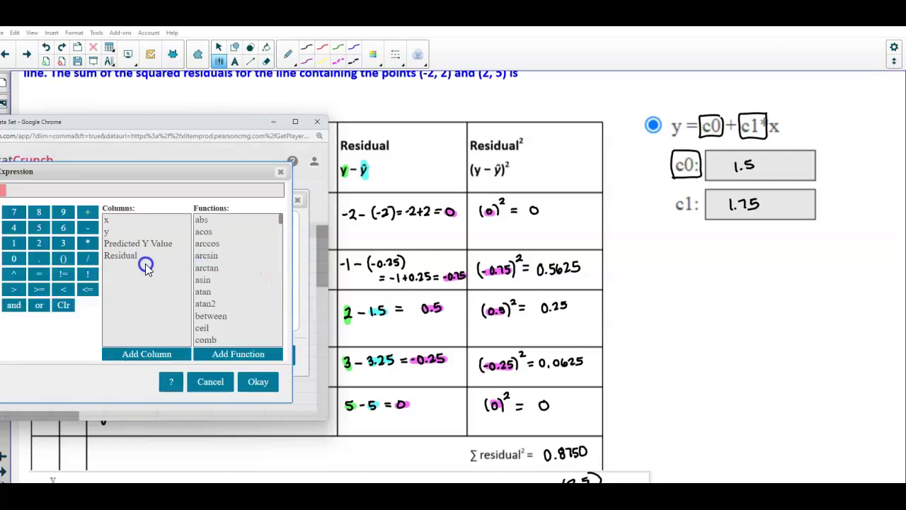
double_click(124, 258)
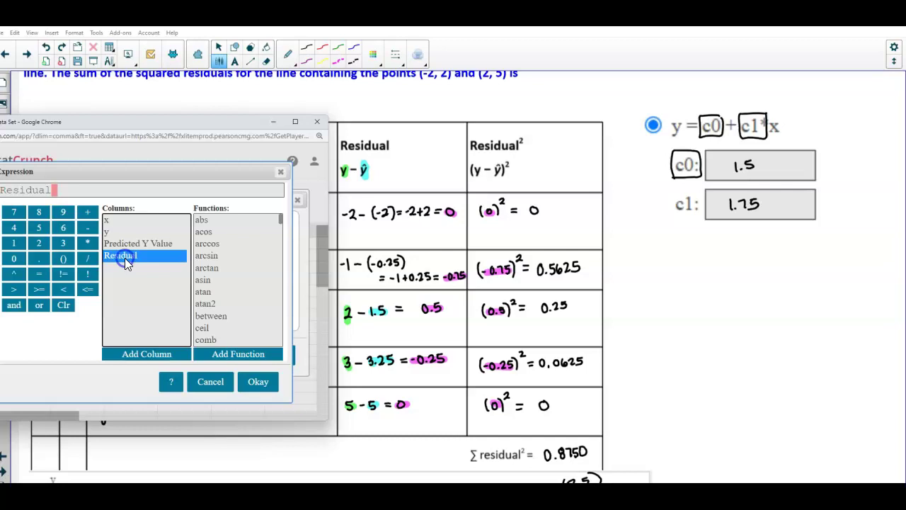
click(15, 277)
click(37, 245)
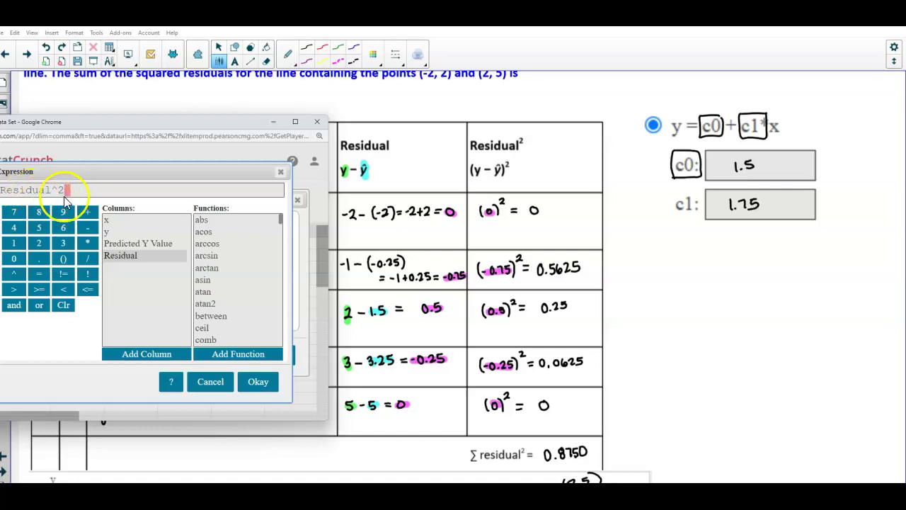
click(258, 382)
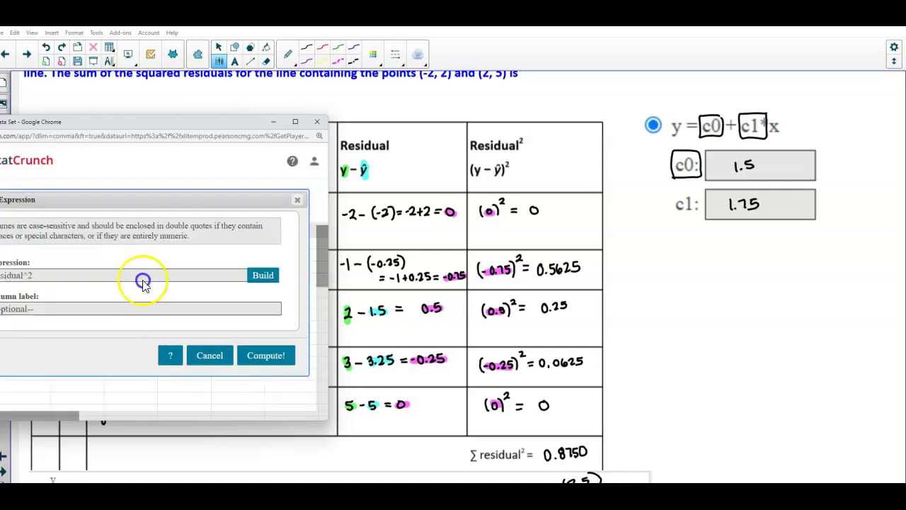
Step: Label the new column Residuals Squared, compute it and dismiss the confirmation window
drag(177, 124, 228, 117)
click(112, 305)
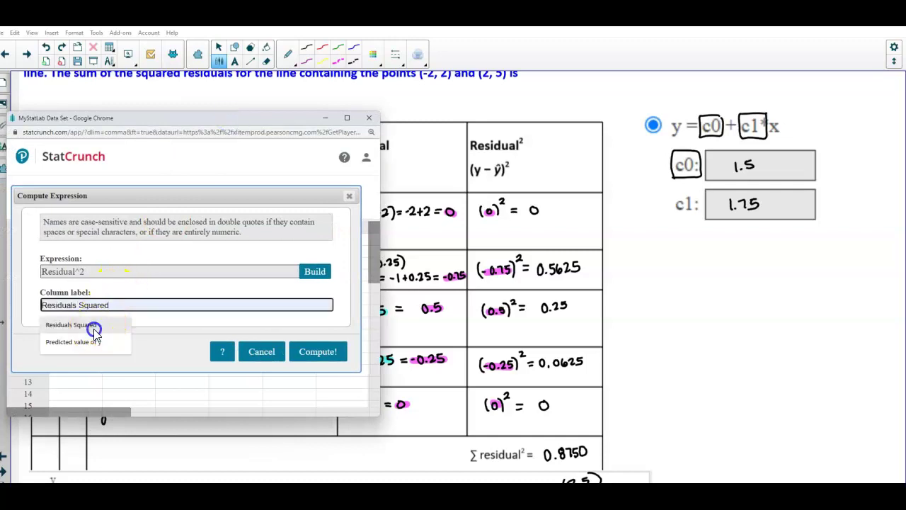
click(91, 324)
click(318, 352)
click(293, 272)
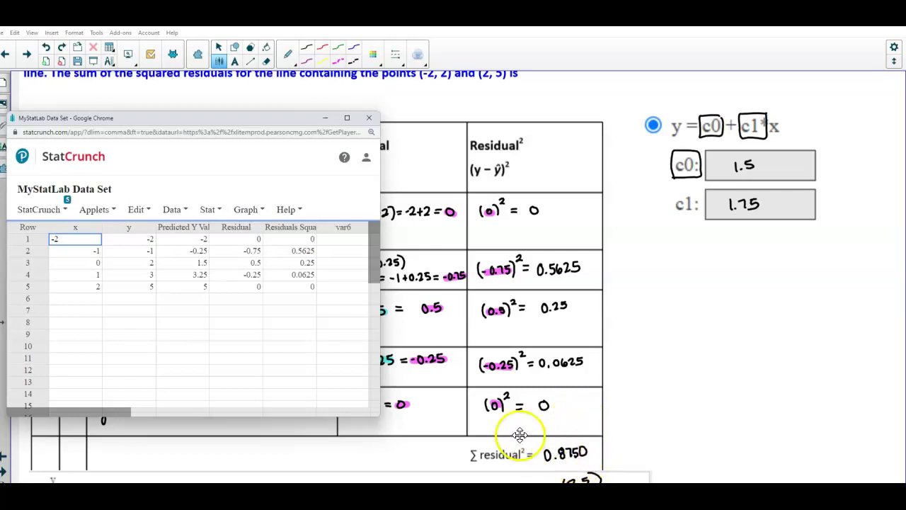
Step: Compute column summary statistics for Residuals Squared, with Sum as the only statistic
click(211, 209)
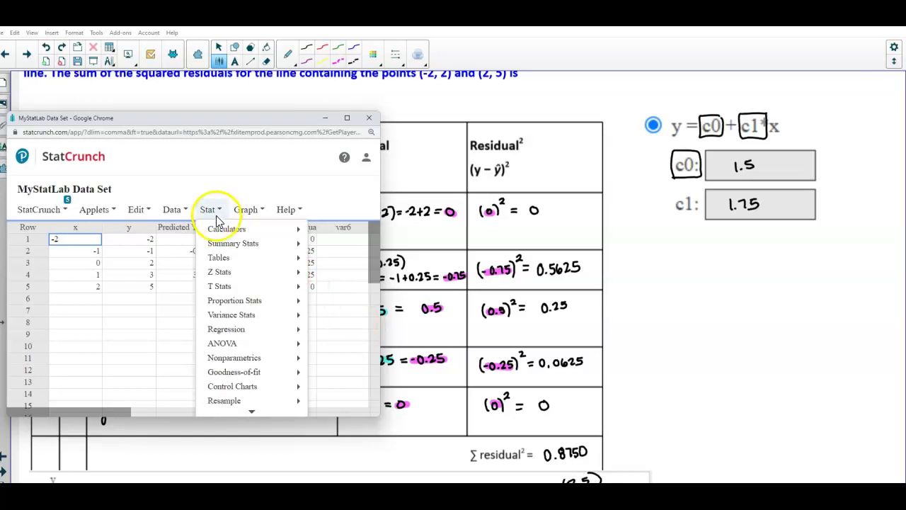
mouse_move(261, 244)
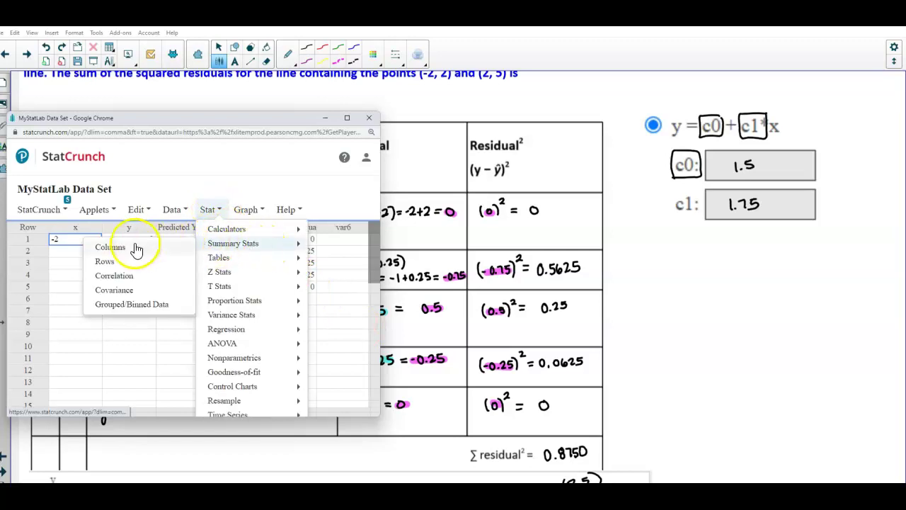
click(137, 249)
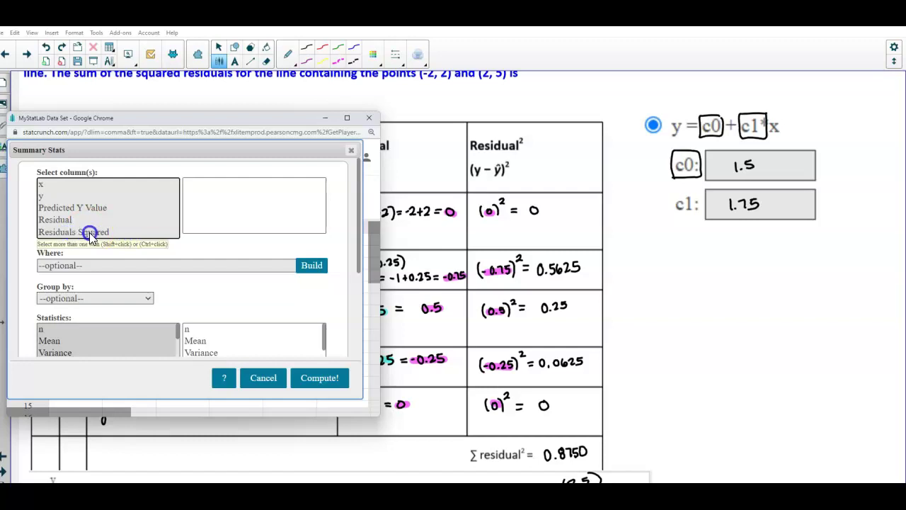
click(90, 233)
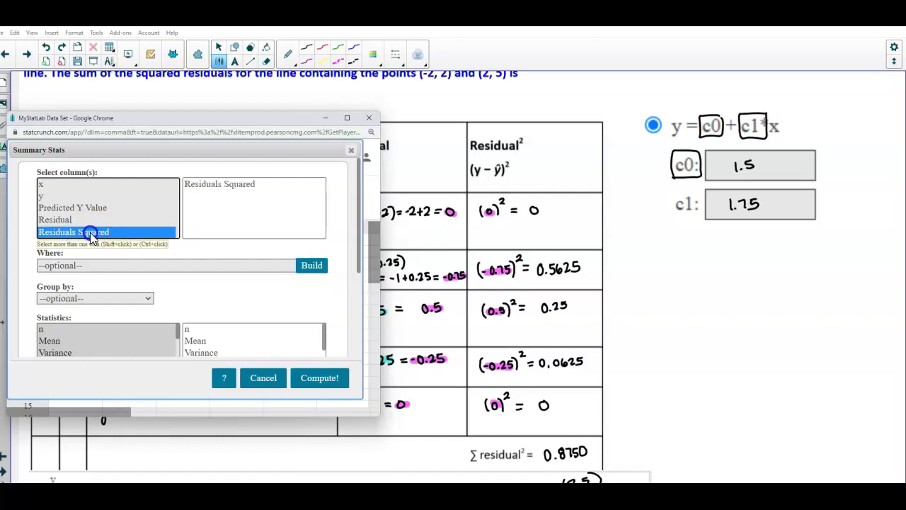
drag(359, 230, 364, 275)
drag(179, 296, 133, 290)
click(71, 280)
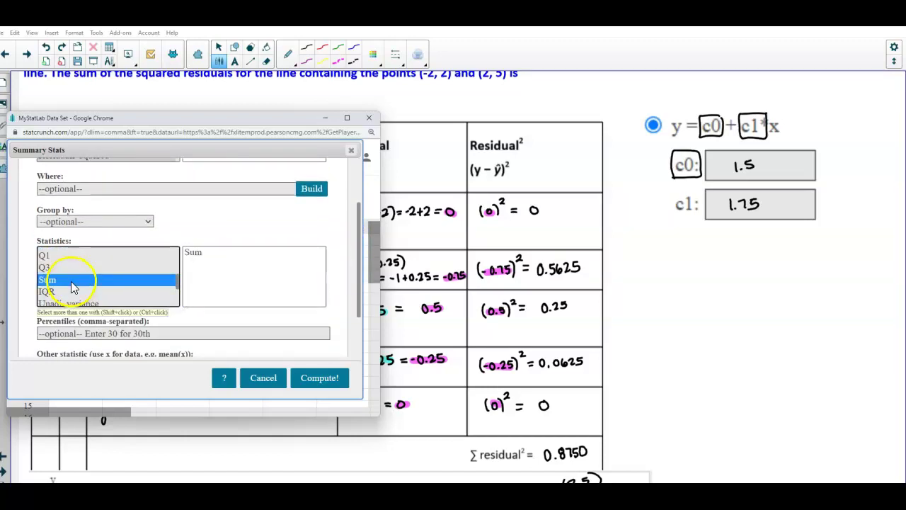
click(323, 376)
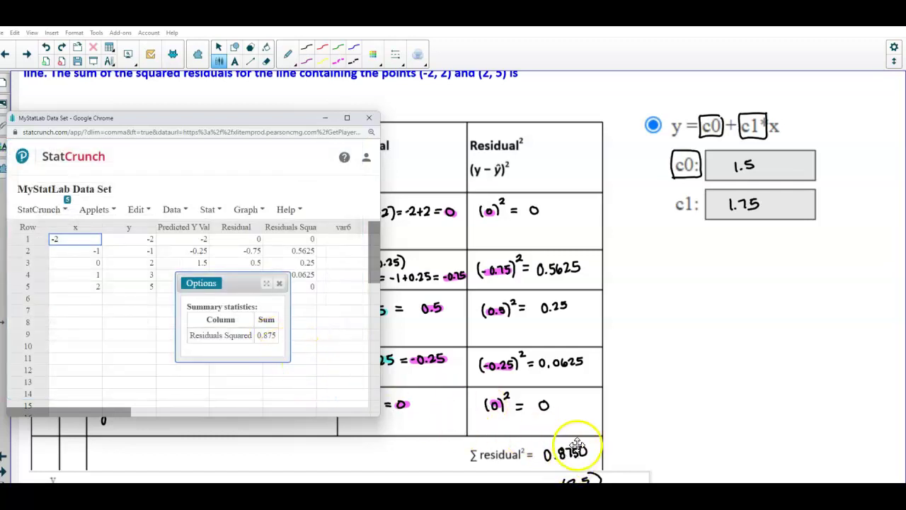
Step: Return to the whiteboard notes and handwrite y = 1.8x + 1.4 beside part (d) with the thinnest solid pen line
click(735, 440)
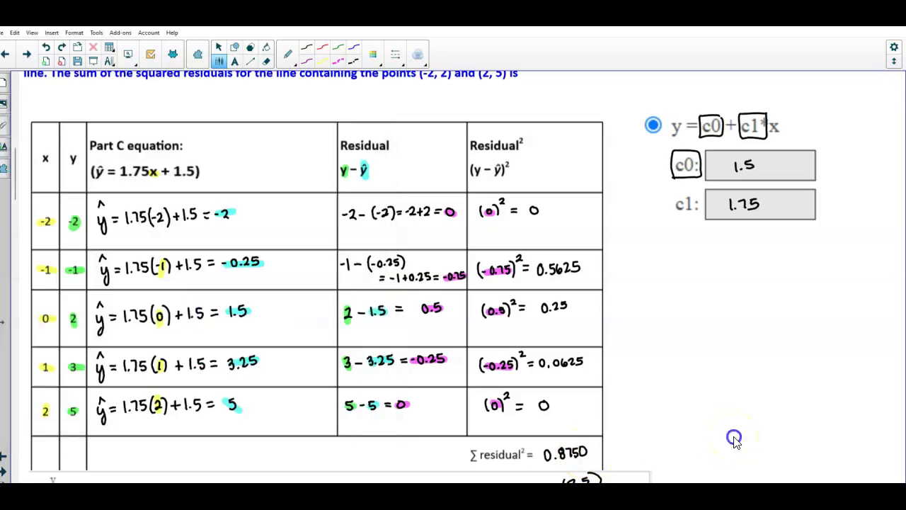
scroll(725, 432, down, 10)
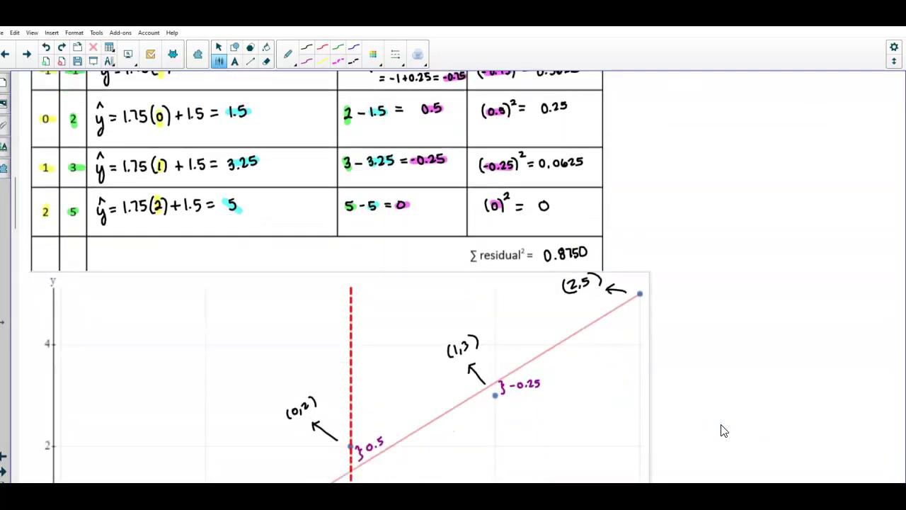
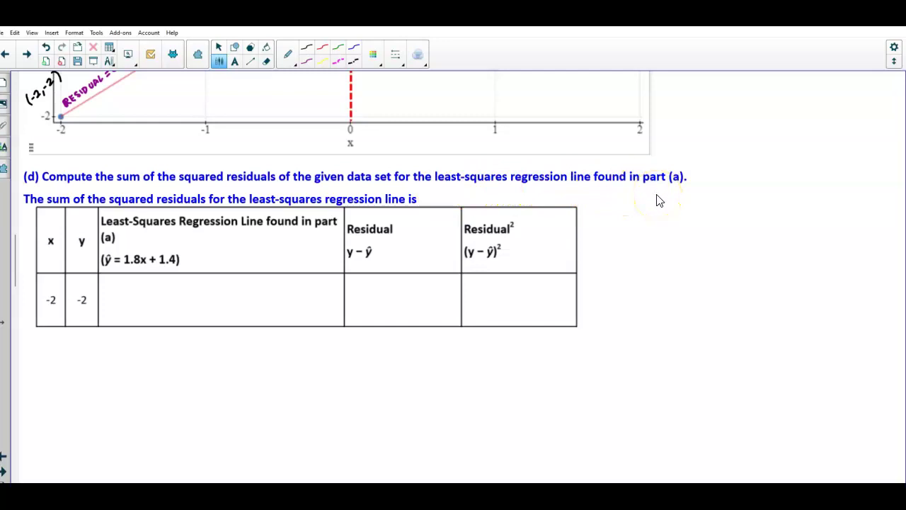
click(396, 55)
click(224, 112)
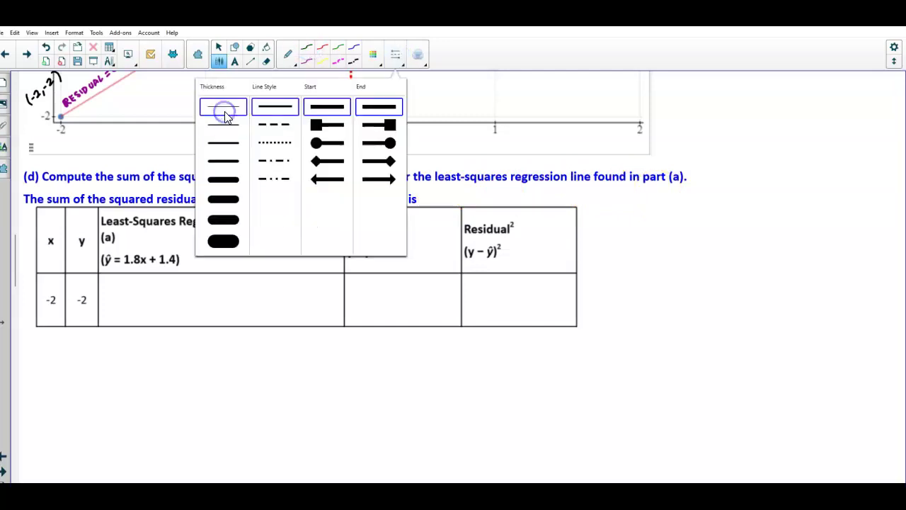
mouse_move(646, 199)
mouse_down()
mouse_move(650, 214)
mouse_move(692, 196)
mouse_move(715, 204)
mouse_up()
click(685, 203)
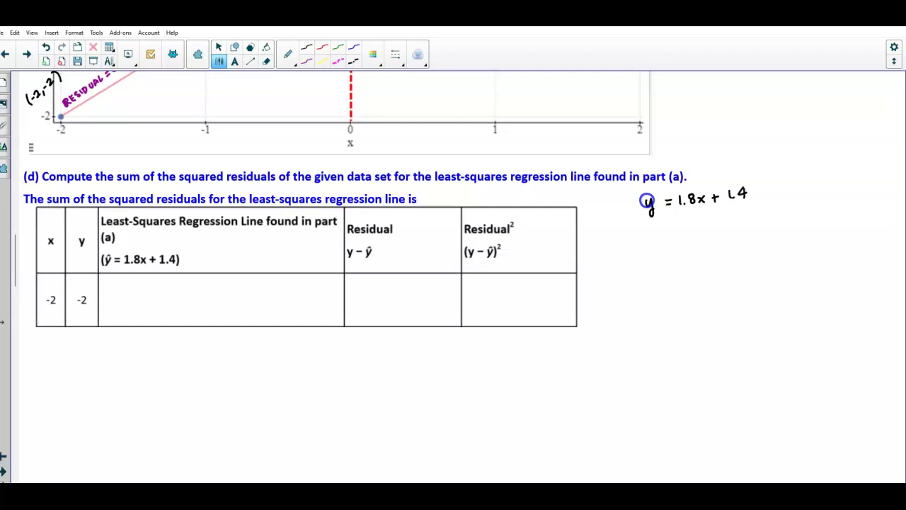
Step: Handwrite ŷ = 1.8(-2) + 1.4 = in the regression line cell of the x = -2 row
drag(117, 295, 112, 312)
mouse_move(110, 282)
mouse_down()
mouse_move(139, 302)
mouse_move(149, 293)
mouse_up()
drag(175, 284, 177, 303)
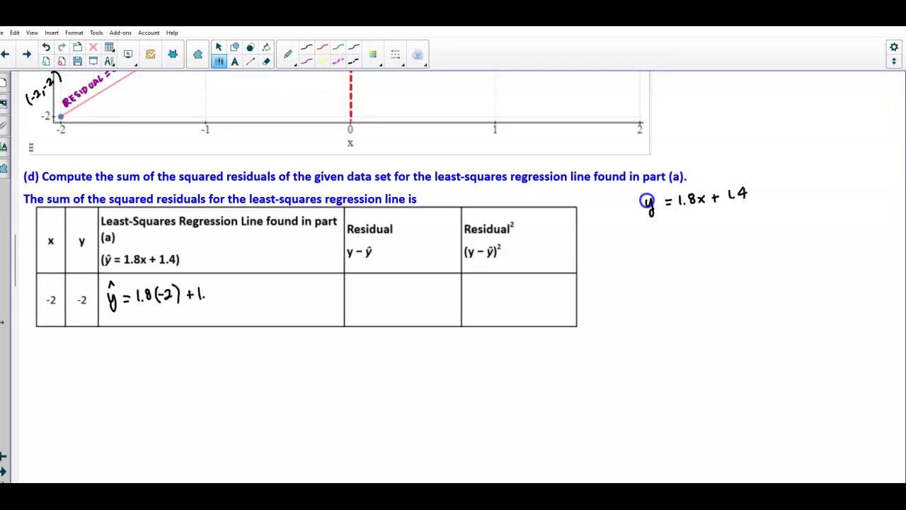
drag(227, 293, 234, 292)
drag(227, 297, 234, 297)
Step: Switch to the Wabbitemu calculator, move its window clear of the handwritten equation and compute 1.8*-2
key(alt+Tab)
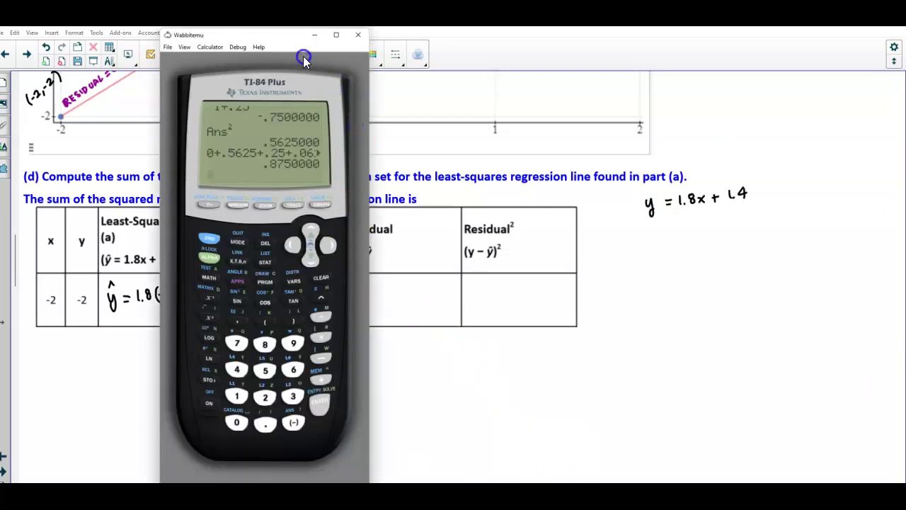
drag(273, 38, 547, 58)
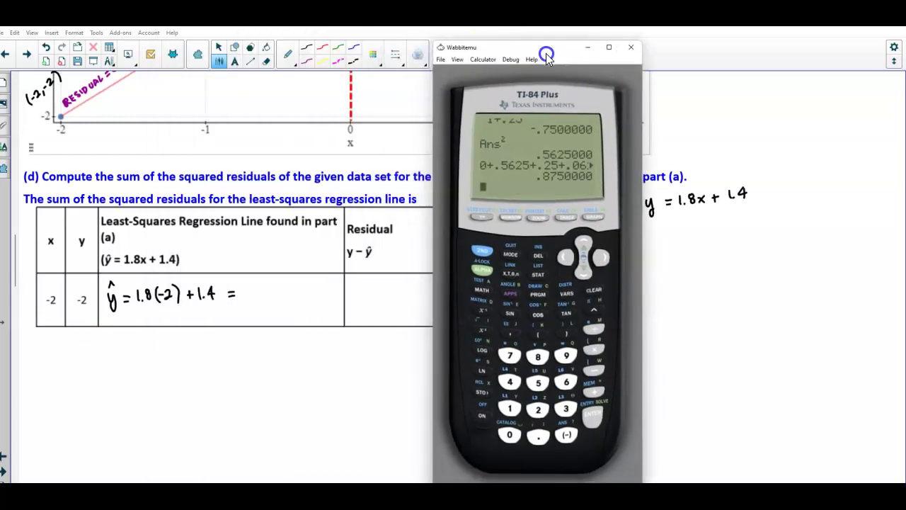
click(511, 408)
click(539, 437)
click(549, 358)
click(595, 347)
click(570, 436)
click(538, 409)
click(592, 414)
Step: Add 1.4 to the previous answer on the calculator
click(598, 388)
click(510, 408)
click(539, 436)
click(511, 383)
click(592, 414)
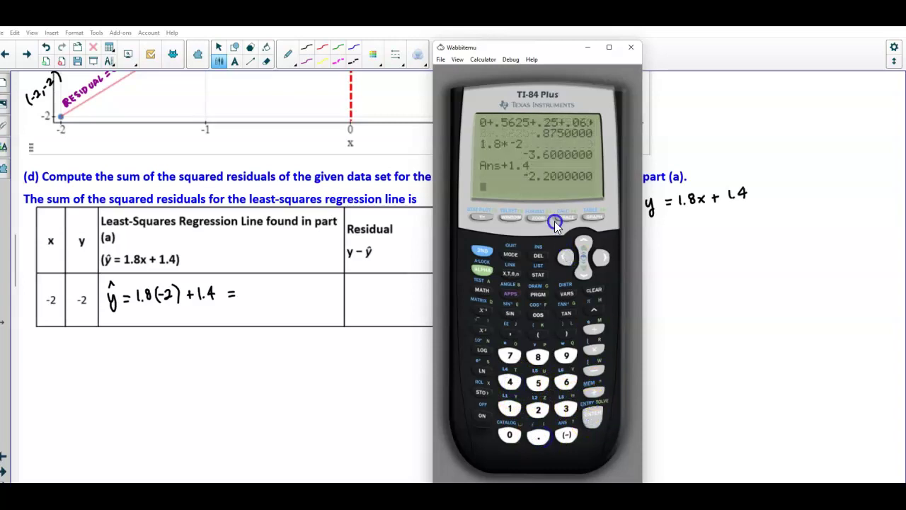
Step: Handwrite -2.2 as the predicted value and -2 - (-2.2) = -2 + 2.2 = 0.2 as the residual in the x = -2 row
click(244, 292)
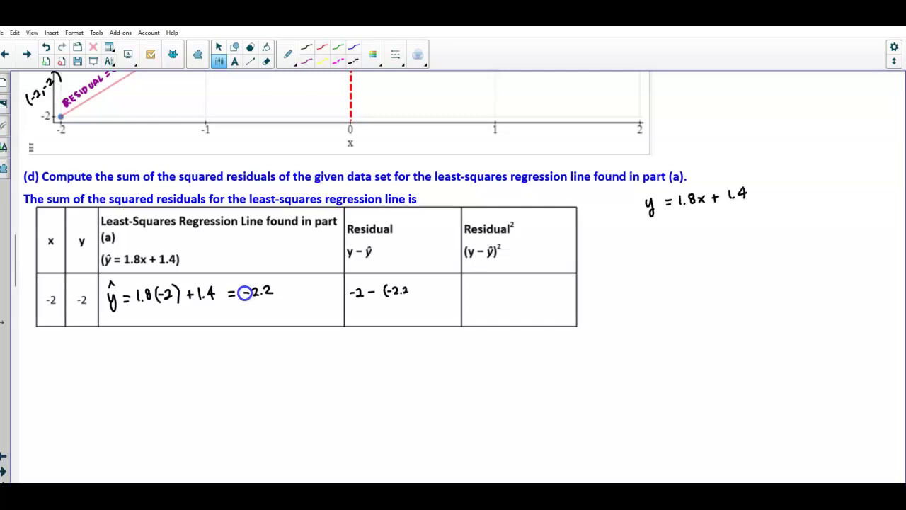
drag(378, 309, 383, 308)
drag(378, 312, 383, 312)
drag(417, 306, 424, 315)
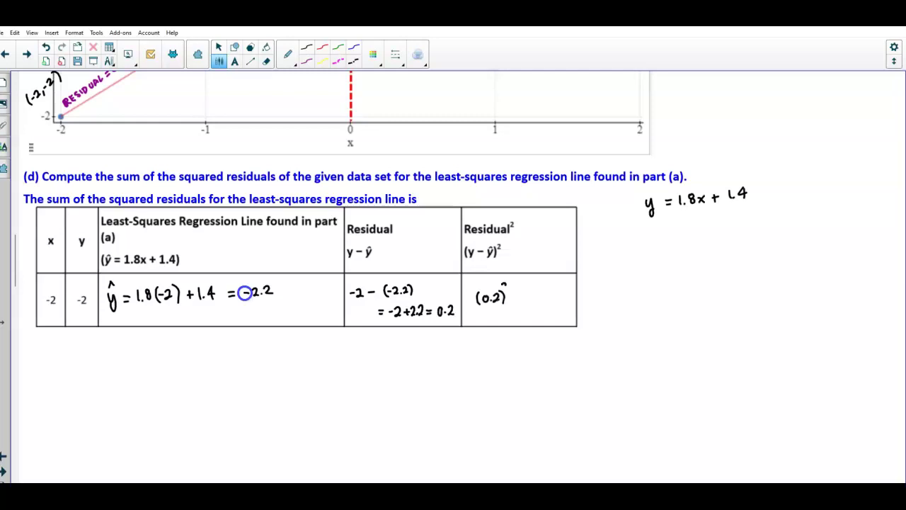
Step: Handwrite (0.2)² = 0.04 in the squared residual cell of the x = -2 row
drag(519, 294, 525, 293)
drag(519, 298, 525, 298)
click(528, 293)
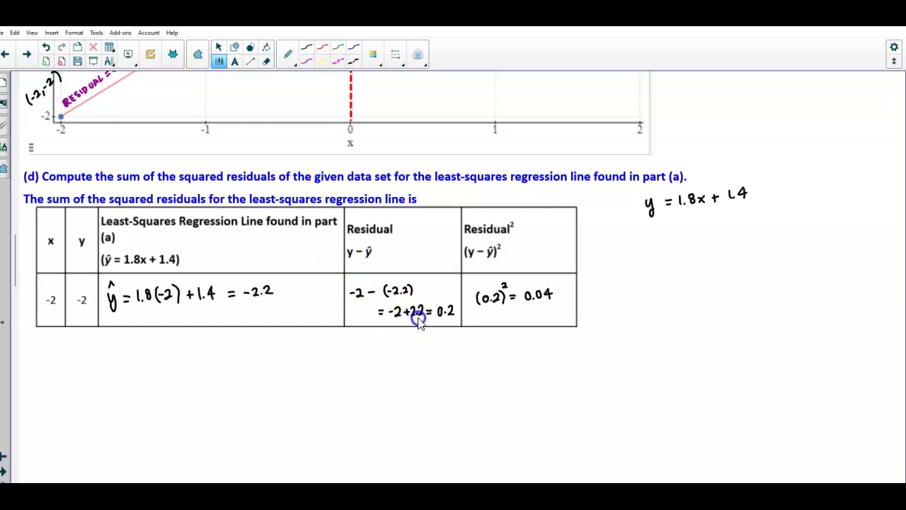
Step: Delete the cover below the x = -1 row to reveal the rest of the completed part (d) table
scroll(458, 298, down, 2)
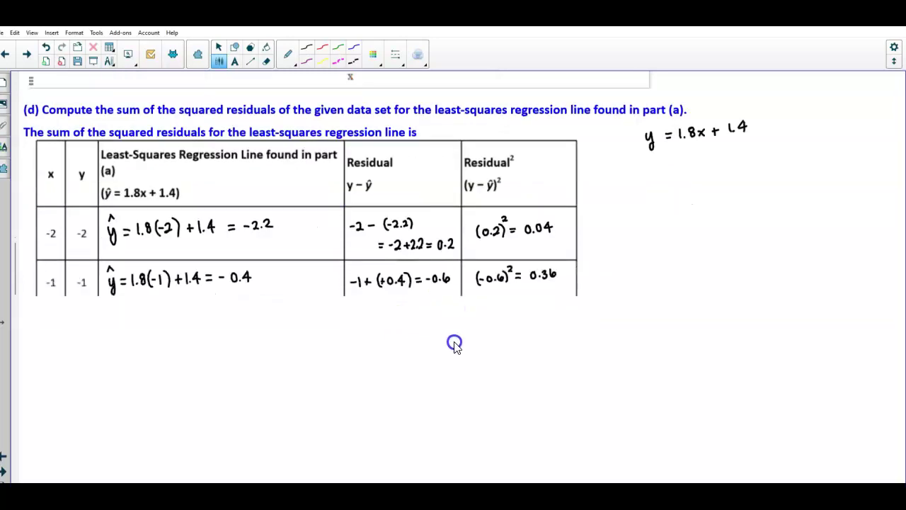
click(454, 344)
key(Delete)
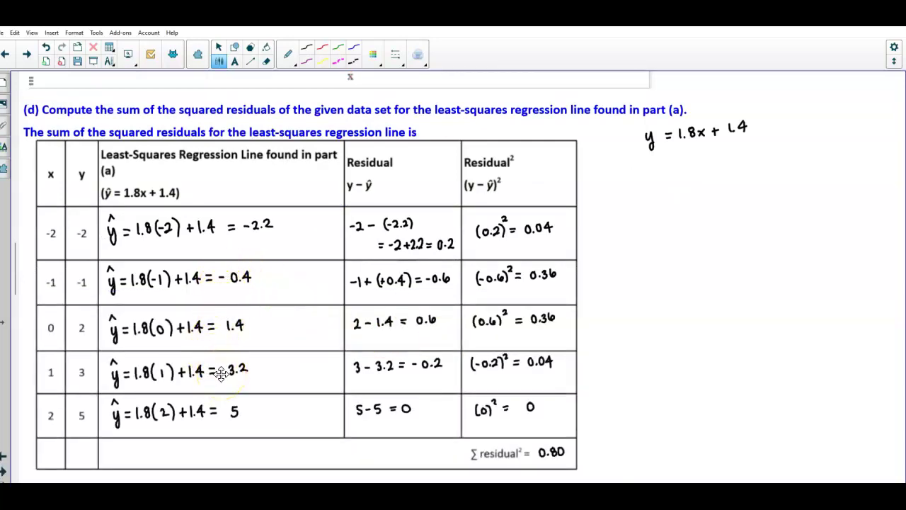
scroll(221, 374, down, 1)
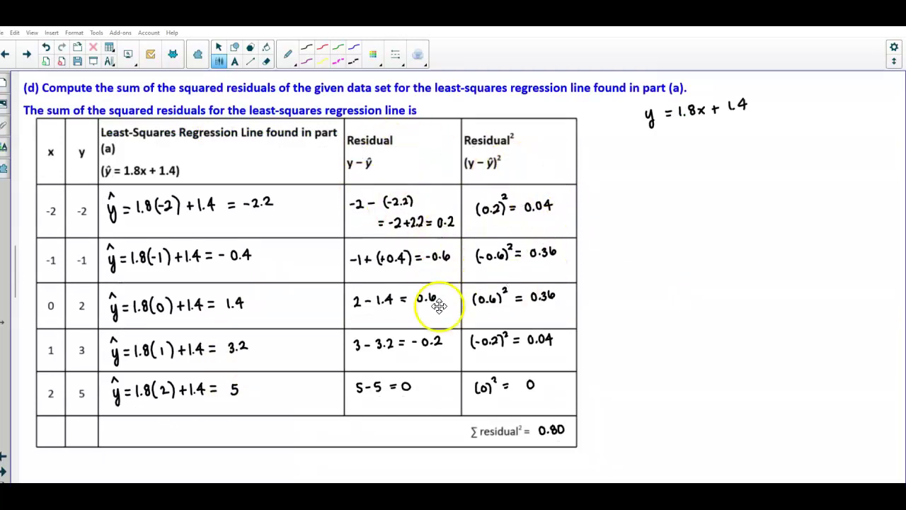
Step: Switch to the StatCrunch data set and rename the Residuals column as Residuals (Part C)
mouse_move(470, 492)
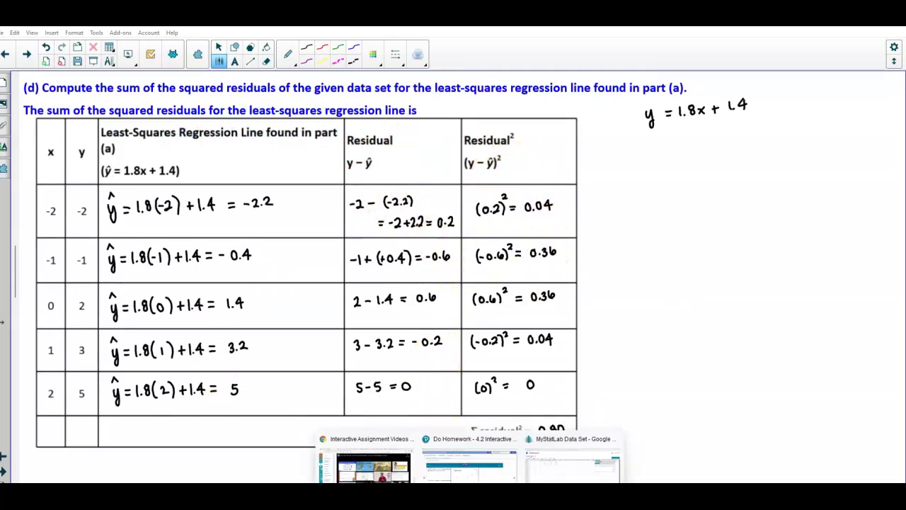
click(561, 467)
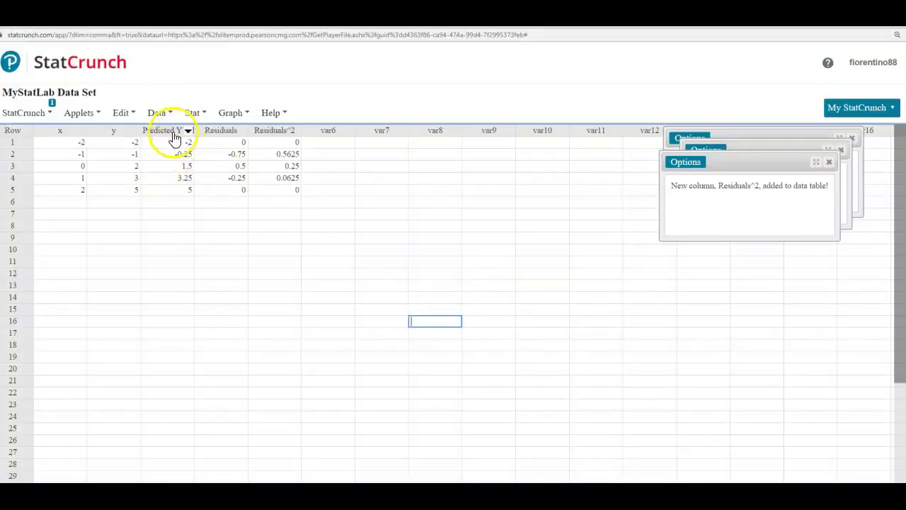
click(225, 130)
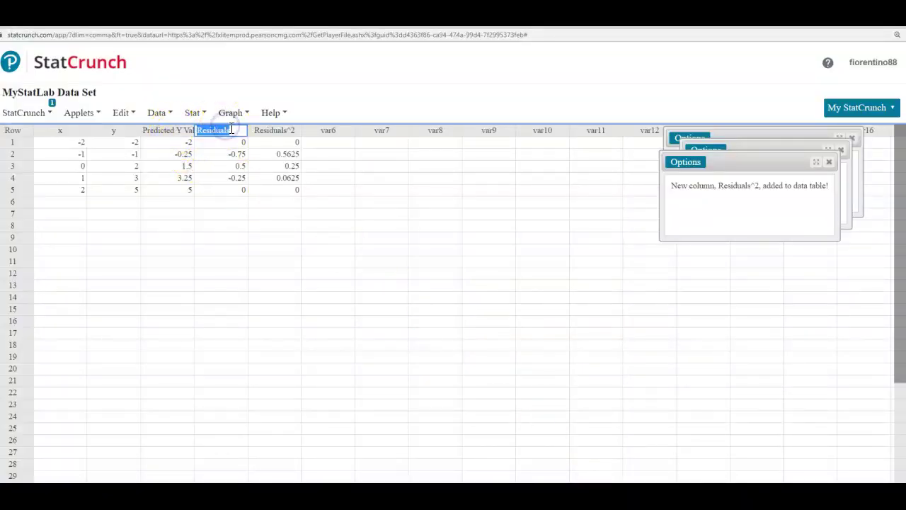
click(231, 130)
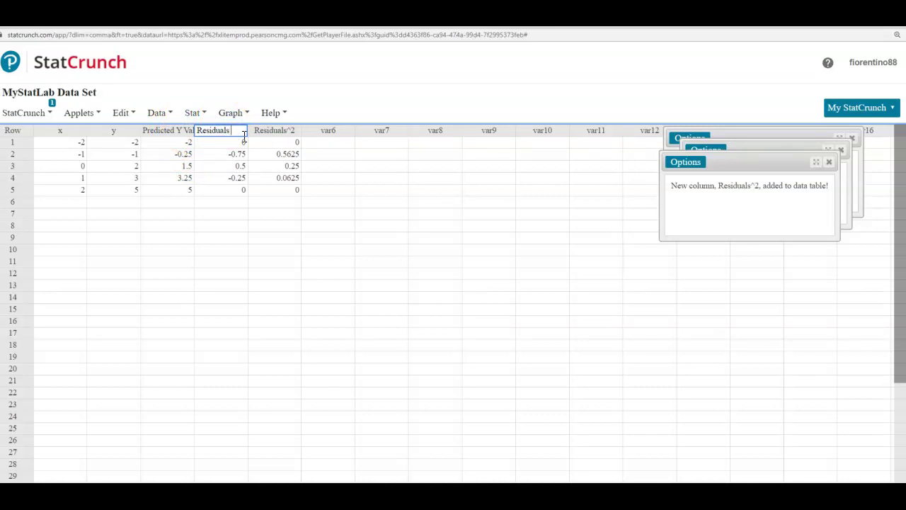
text((Part C))
click(282, 204)
Step: Rename the Residuals^2 column as Residuals^2 (Part C)
click(276, 131)
click(292, 130)
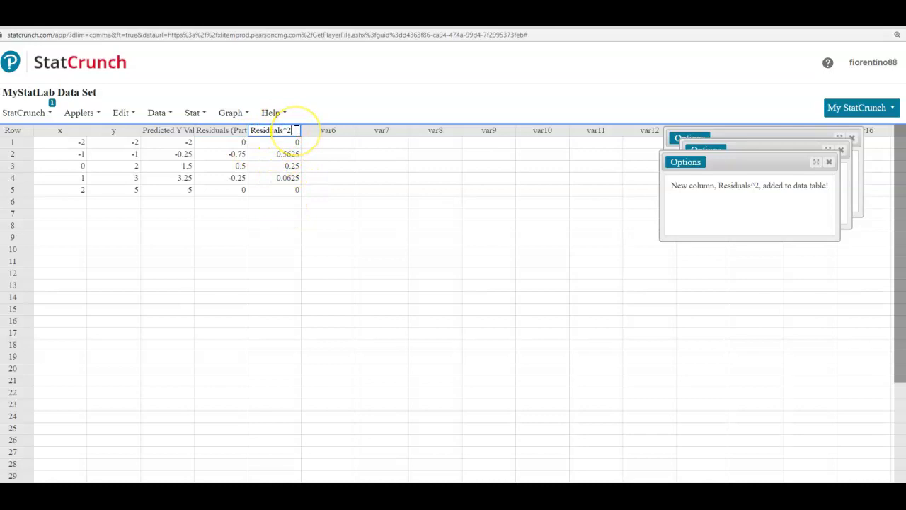
text((Part C)
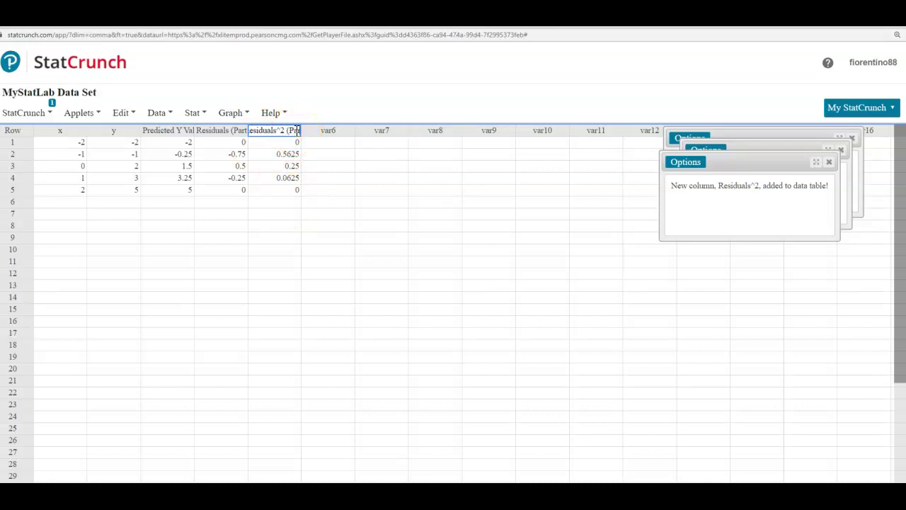
text())
click(328, 214)
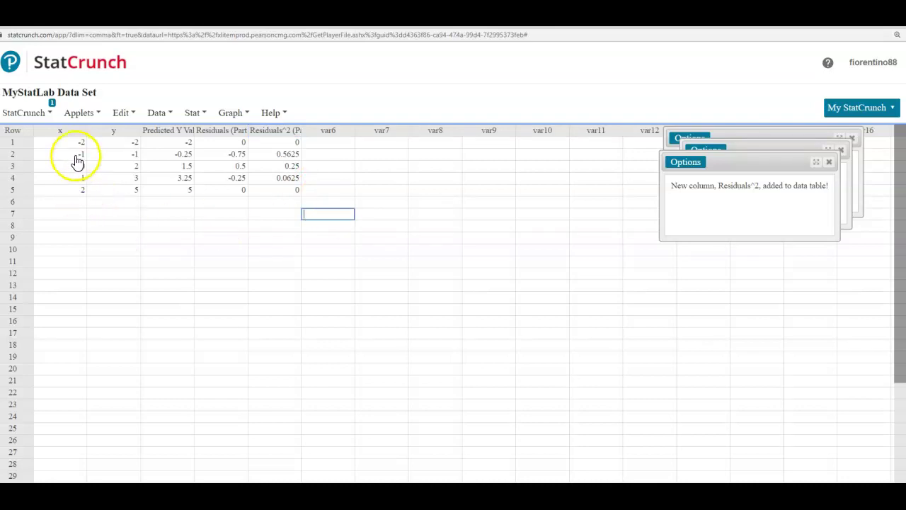
Step: Set up a simple linear regression with x as the X variable and y as the Y variable
click(200, 122)
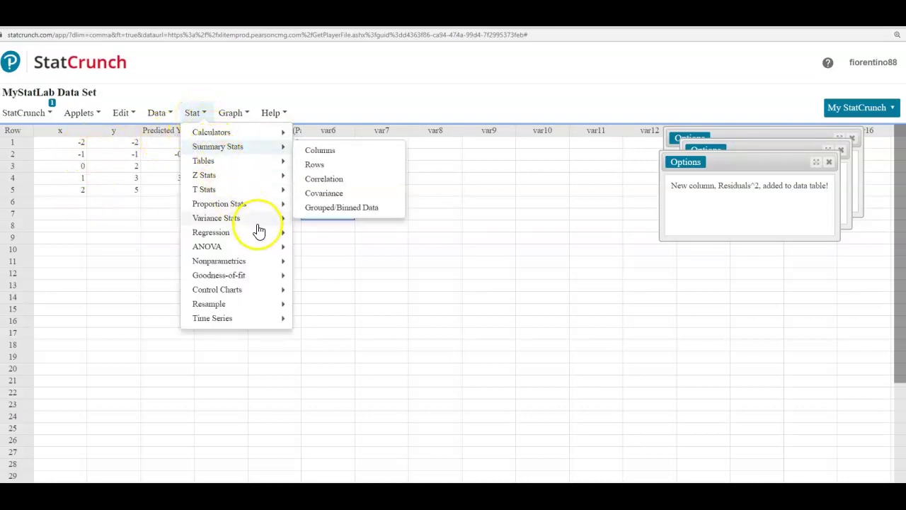
mouse_move(265, 235)
click(346, 237)
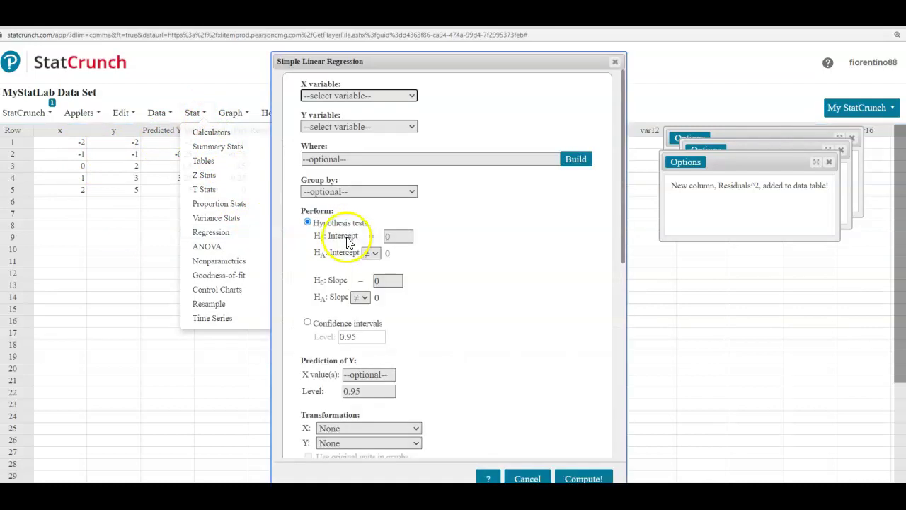
click(411, 97)
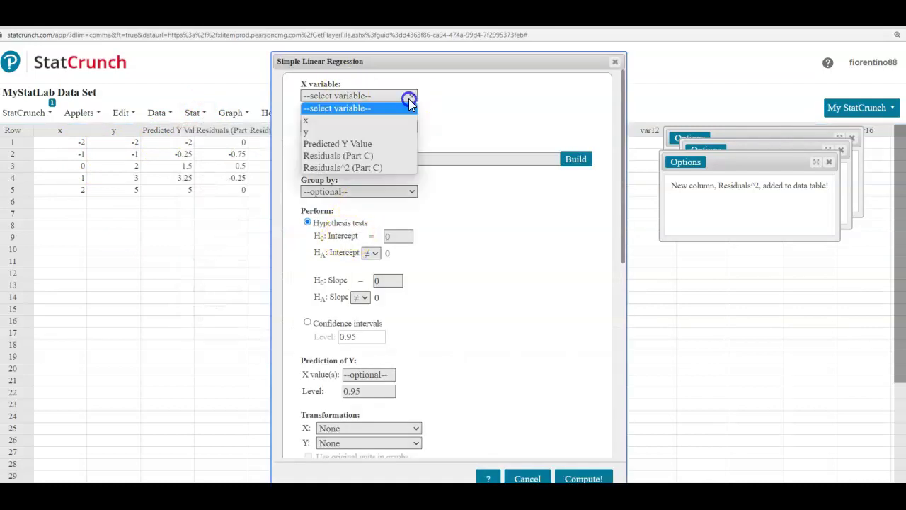
click(328, 120)
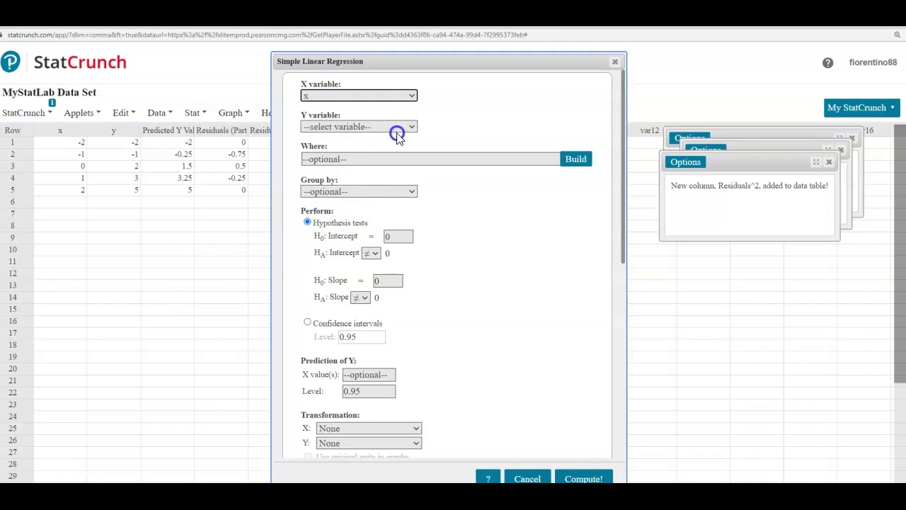
click(407, 127)
click(342, 164)
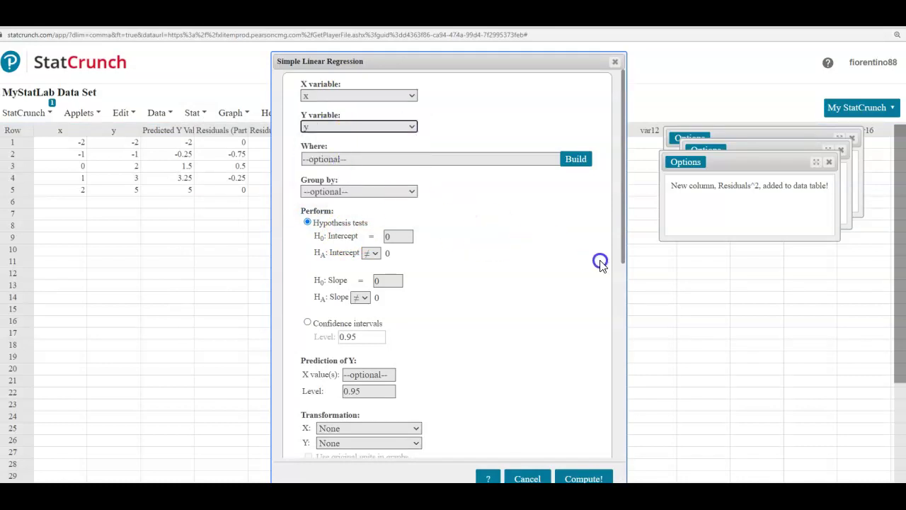
Step: Choose only Residuals as the regression output to save to the data table and compute the regression
drag(625, 237, 628, 384)
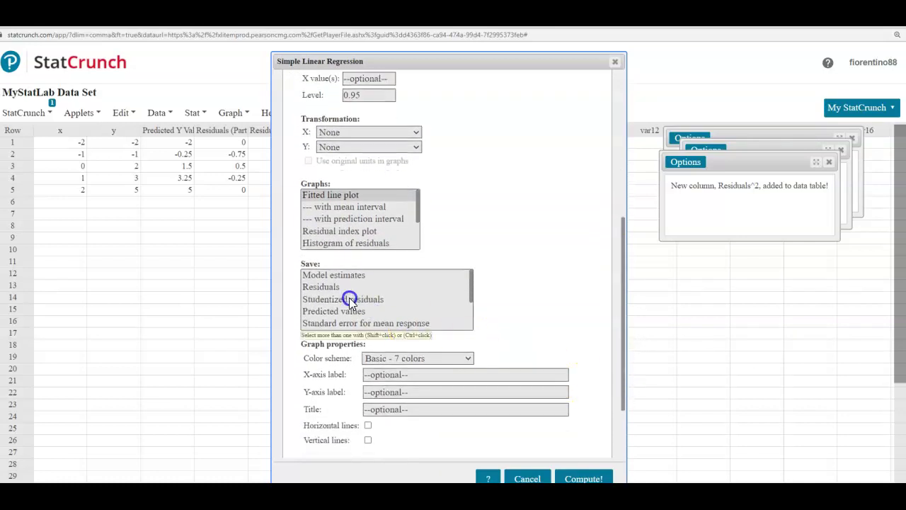
click(333, 288)
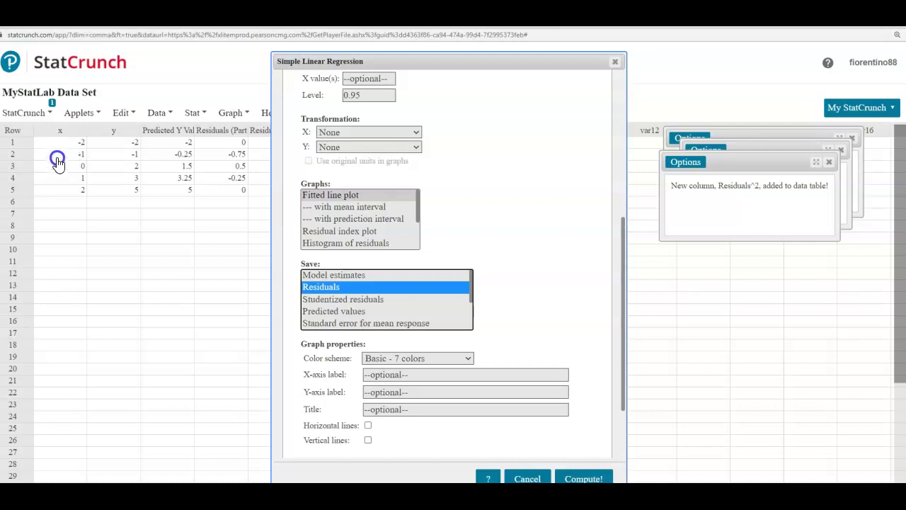
ctrl+click(341, 313)
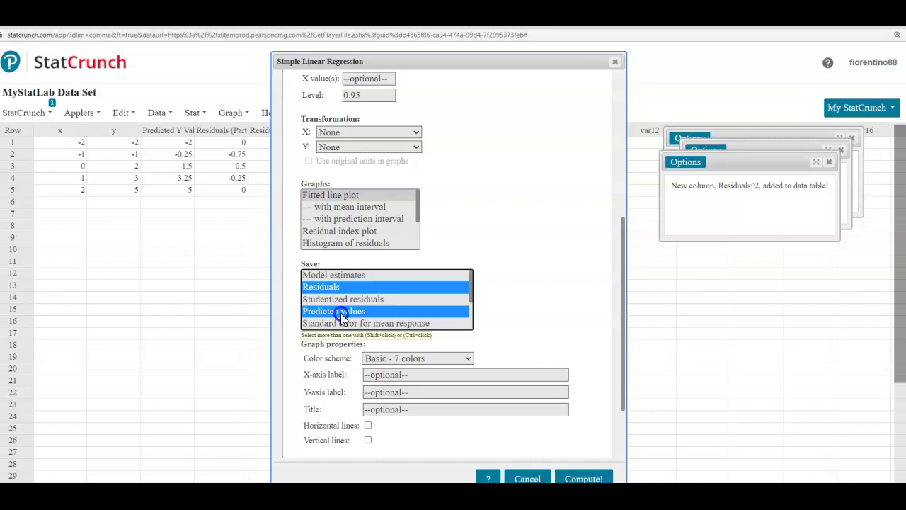
ctrl+click(341, 313)
click(331, 290)
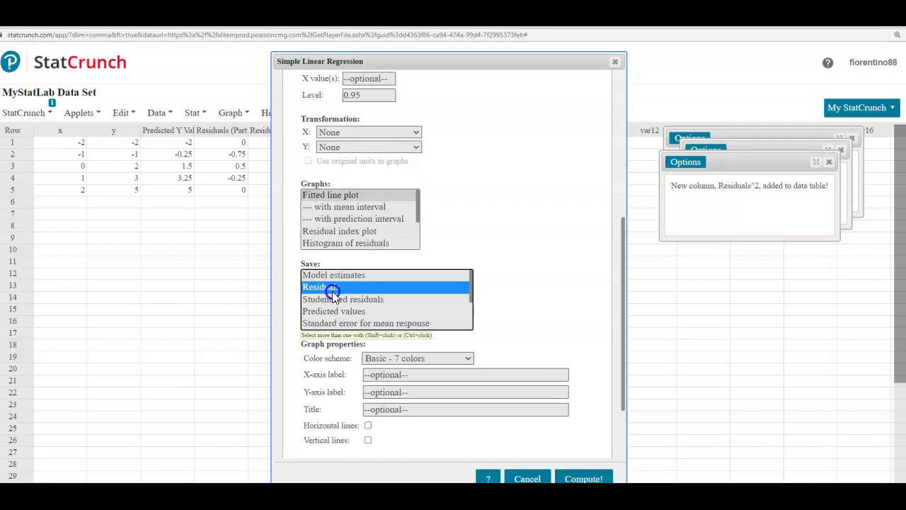
drag(623, 381, 633, 429)
click(583, 479)
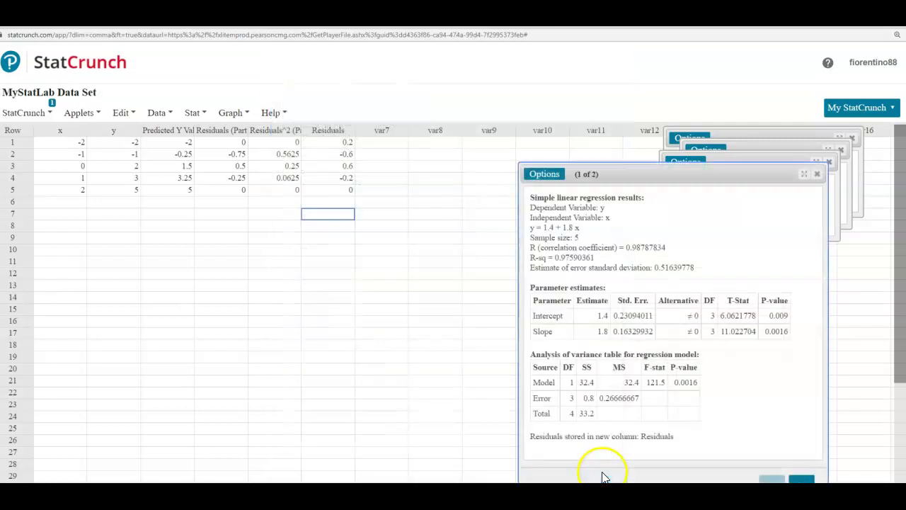
Step: Close the regression results and the leftover new-column confirmation windows
click(818, 174)
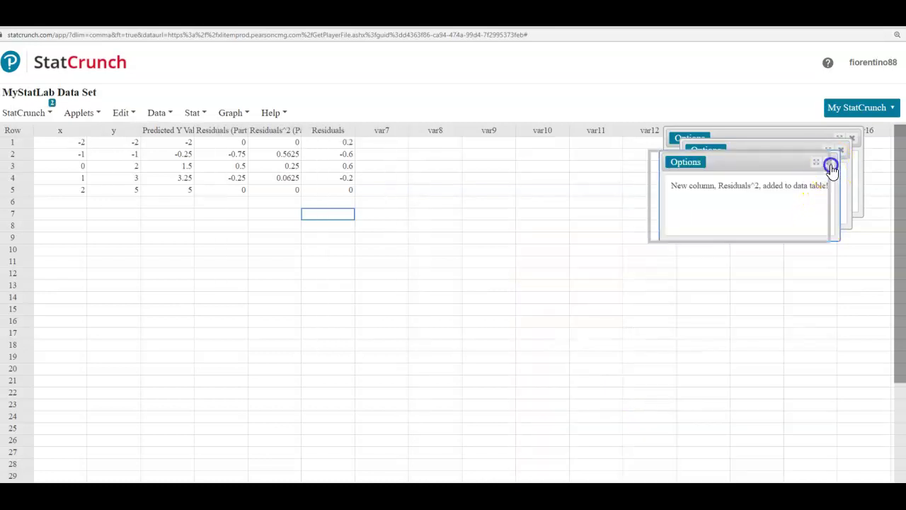
click(830, 165)
click(842, 151)
click(850, 144)
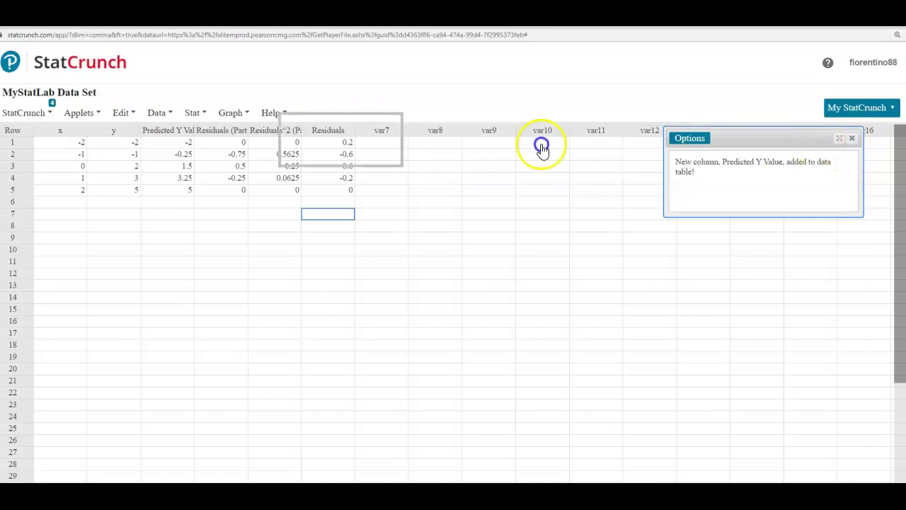
Step: Rename the newly saved Residuals column as Residuals (Part A)
click(341, 134)
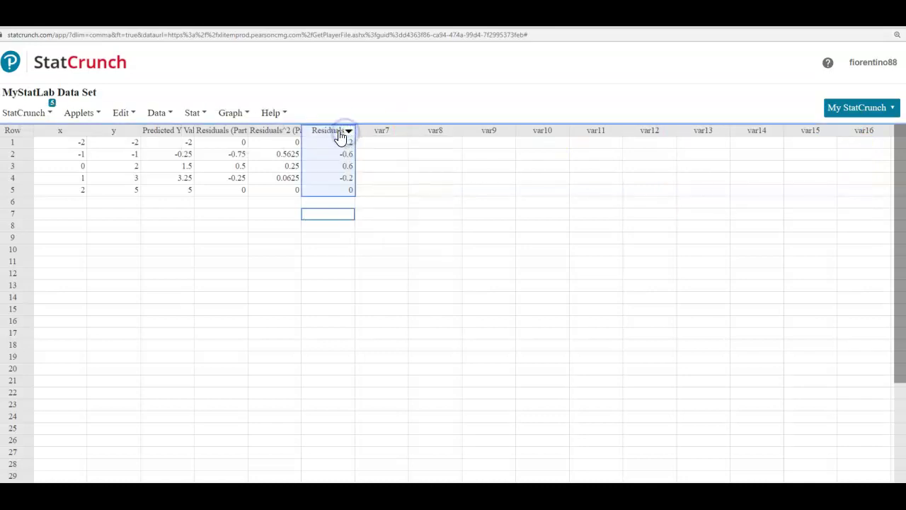
click(340, 134)
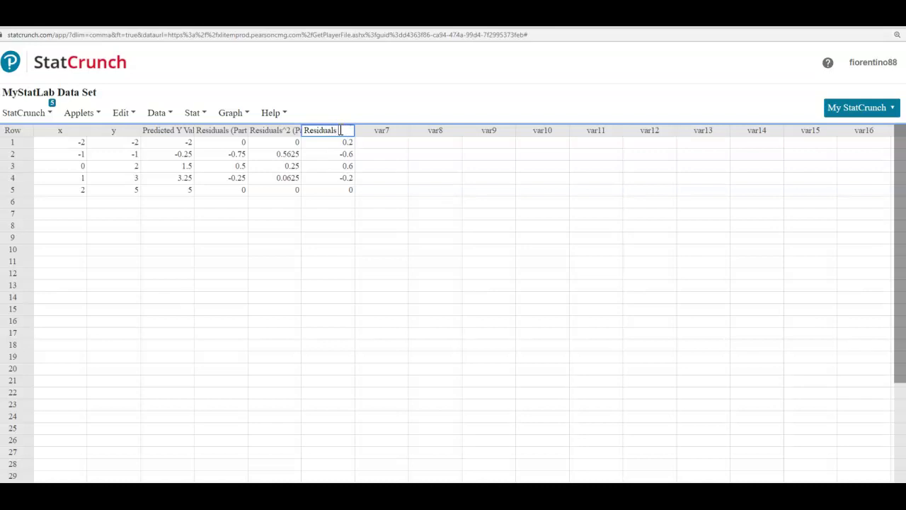
text((Part 1)
key(BackSpace)
text(2))
click(333, 213)
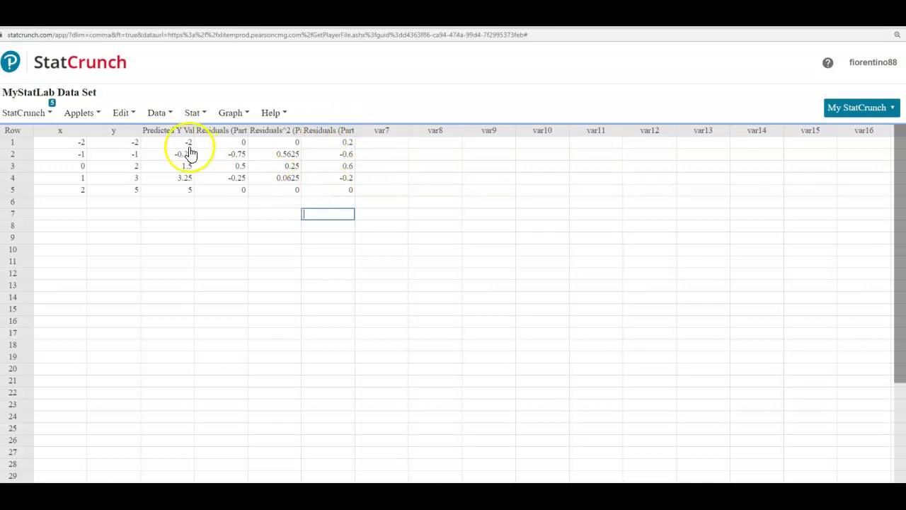
Step: Build a compute expression that squares the Part A residuals: "Residuals (Part A)"^2
click(162, 113)
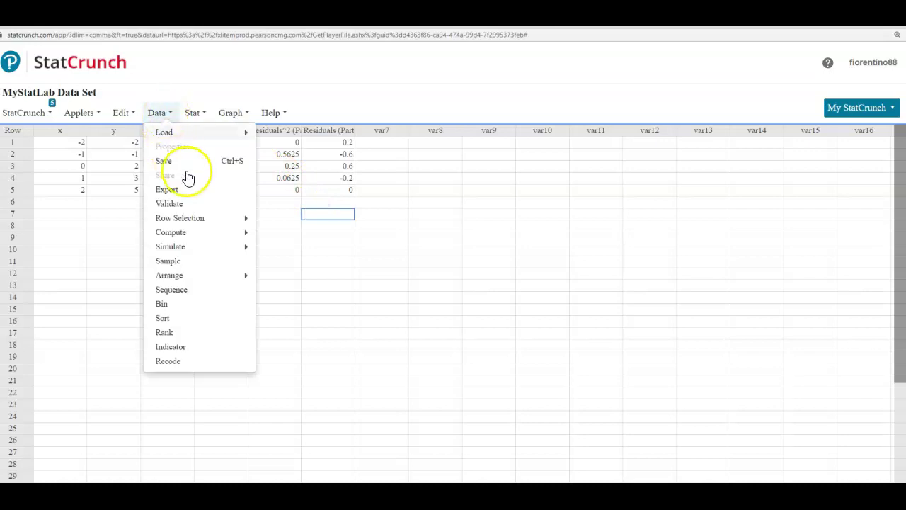
mouse_move(220, 233)
click(266, 236)
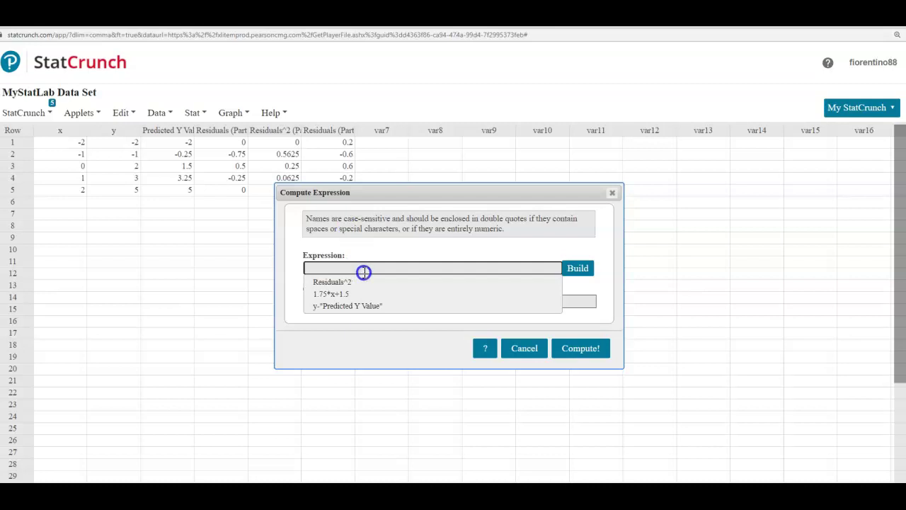
click(578, 267)
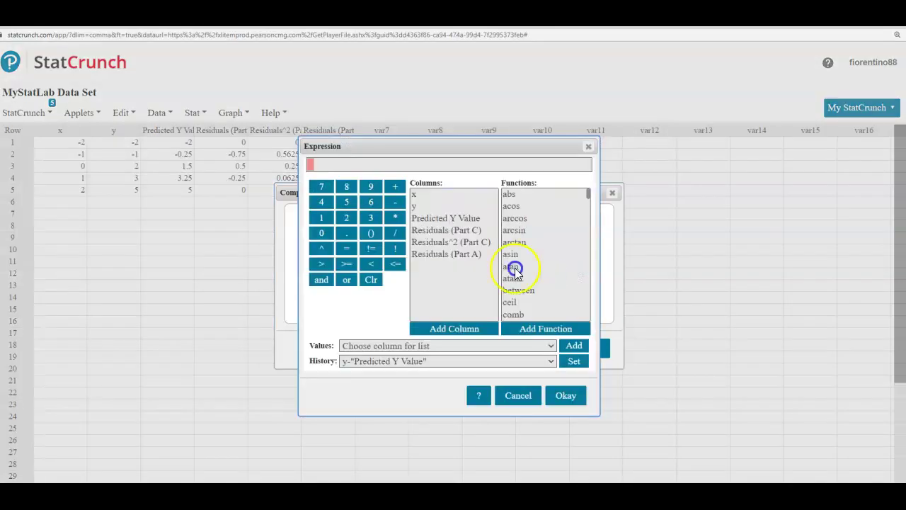
click(457, 254)
double_click(457, 254)
click(318, 248)
click(345, 221)
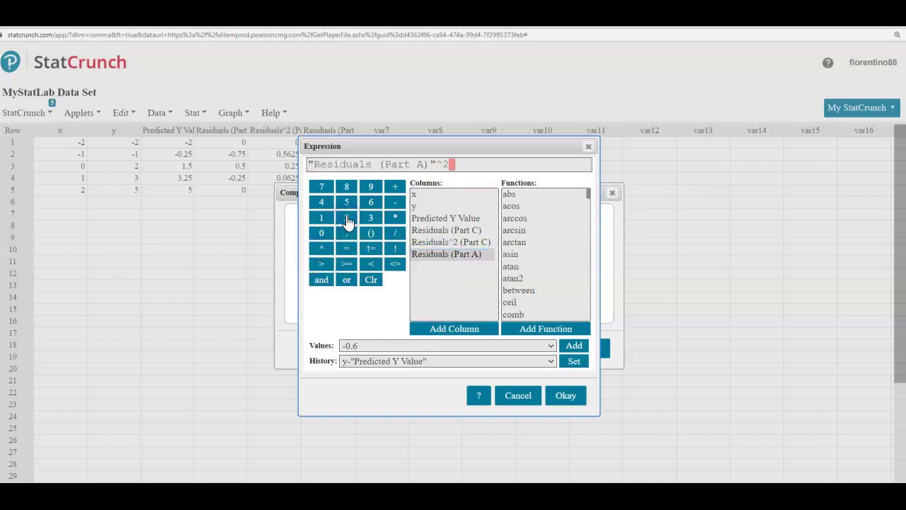
click(567, 395)
Step: Label the computed column Residuals (Part A)^2 and compute it into the data table
click(366, 301)
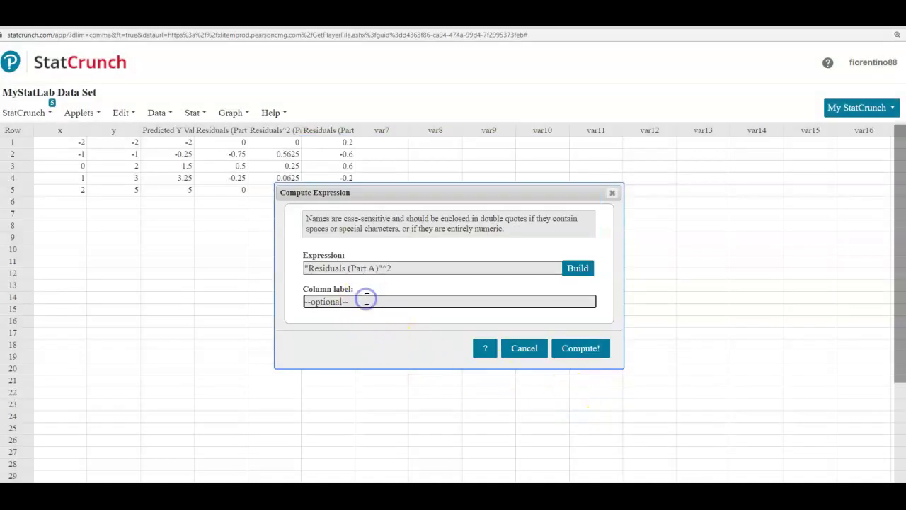
text(Residuals)
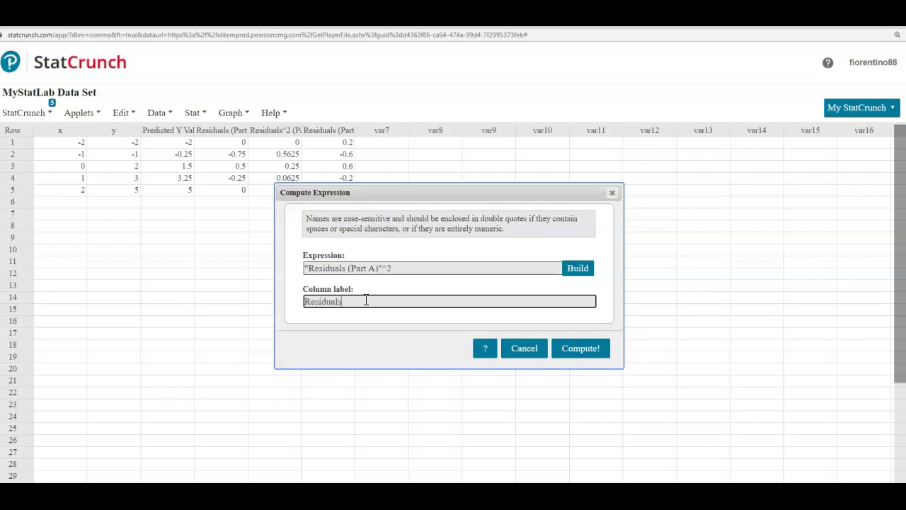
text( (Part A)^2)
click(595, 347)
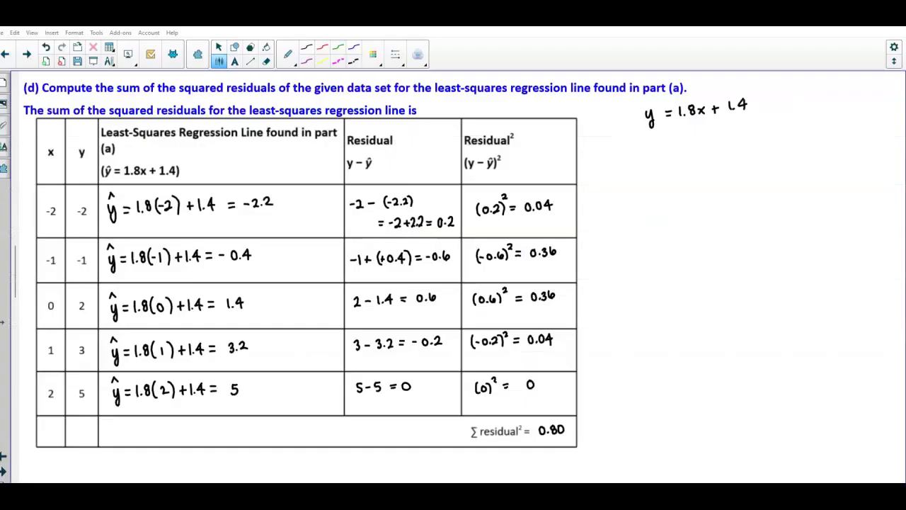
Step: Show the StatCrunch data as a small window over the worksheet and compare its Part A residual and squared-residual columns with the handwritten values
mouse_move(469, 482)
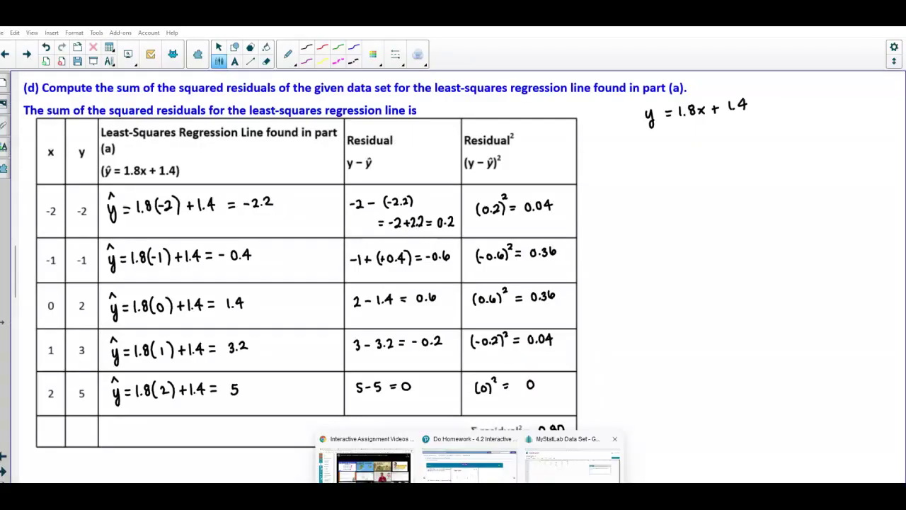
click(572, 464)
drag(468, 29, 467, 92)
drag(446, 120, 494, 126)
click(652, 290)
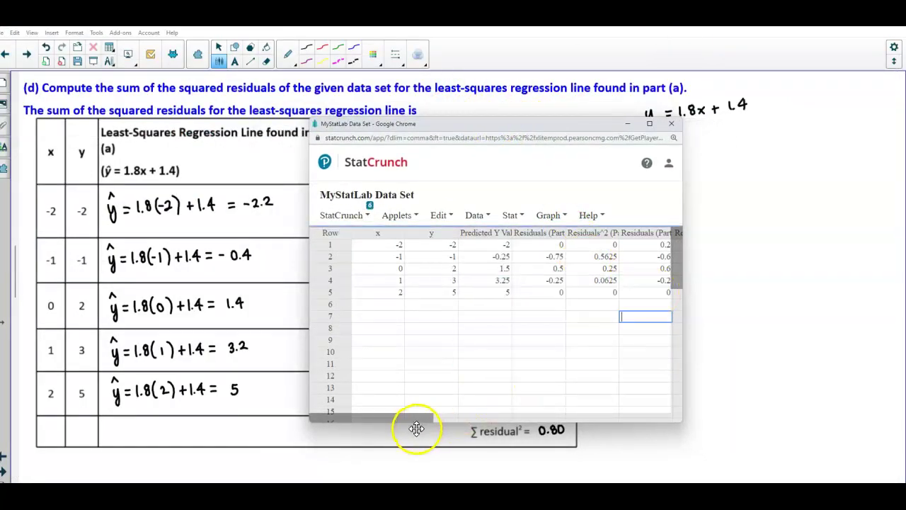
drag(423, 420, 493, 405)
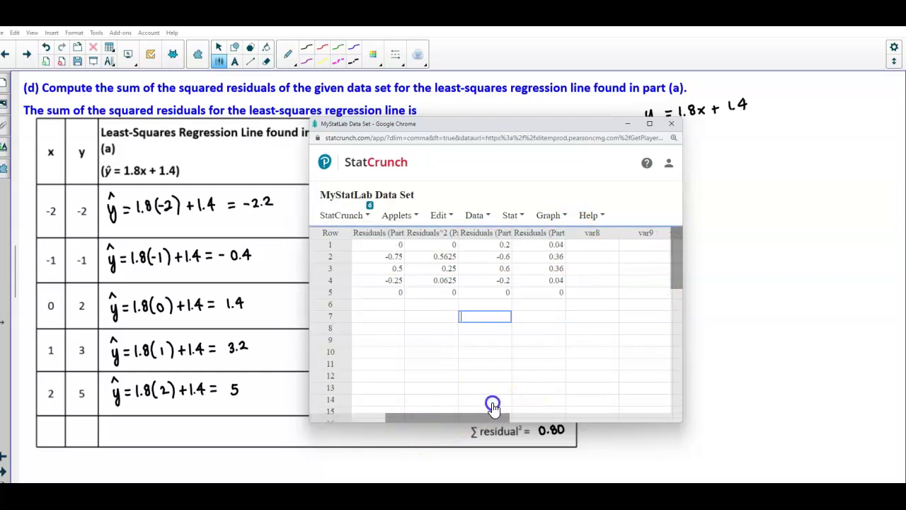
drag(490, 132, 666, 117)
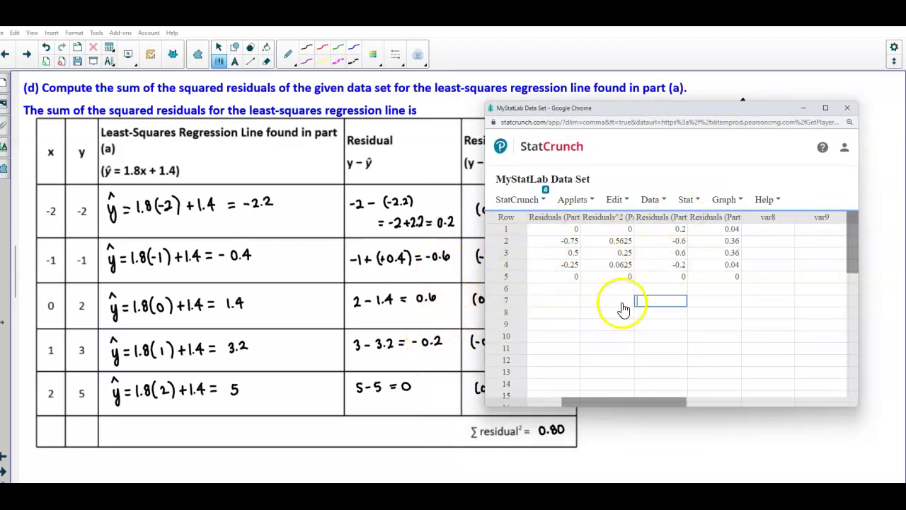
drag(663, 111, 213, 157)
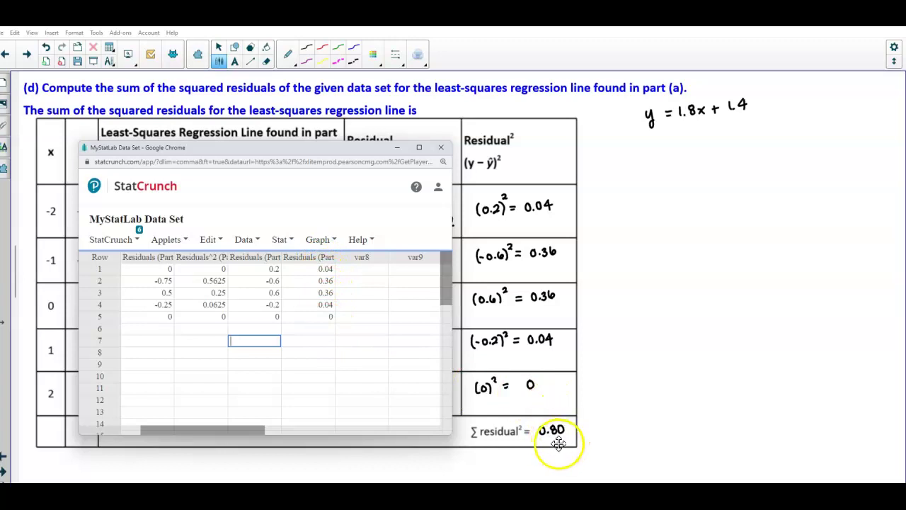
Step: Set up column summary statistics for the Residuals (Part A)^2 column
click(282, 245)
mouse_move(319, 275)
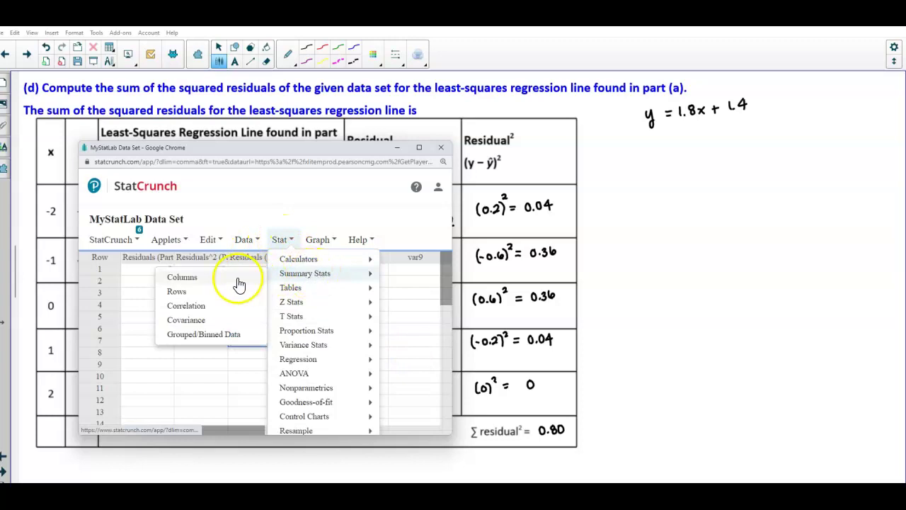
click(238, 280)
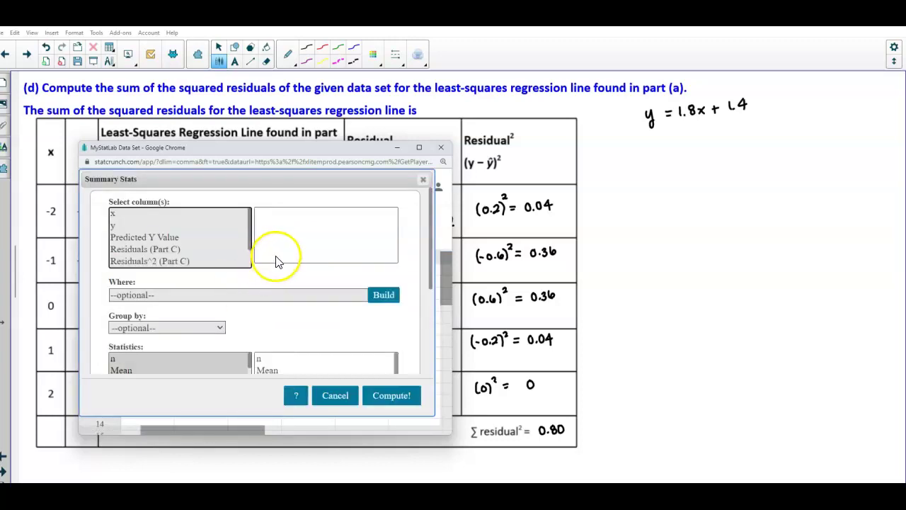
drag(250, 252, 255, 267)
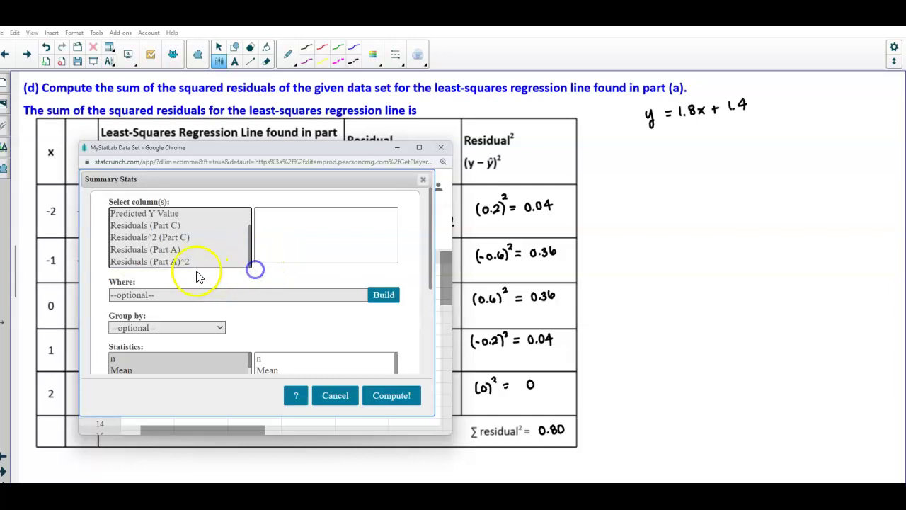
click(130, 262)
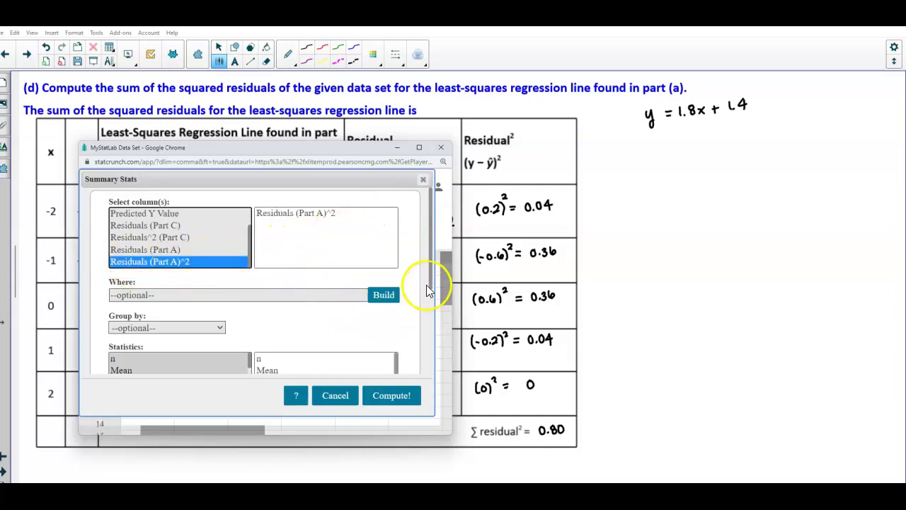
Step: Choose only Sum as the statistic and compute the summary
drag(430, 280, 431, 330)
drag(249, 275, 246, 304)
click(126, 264)
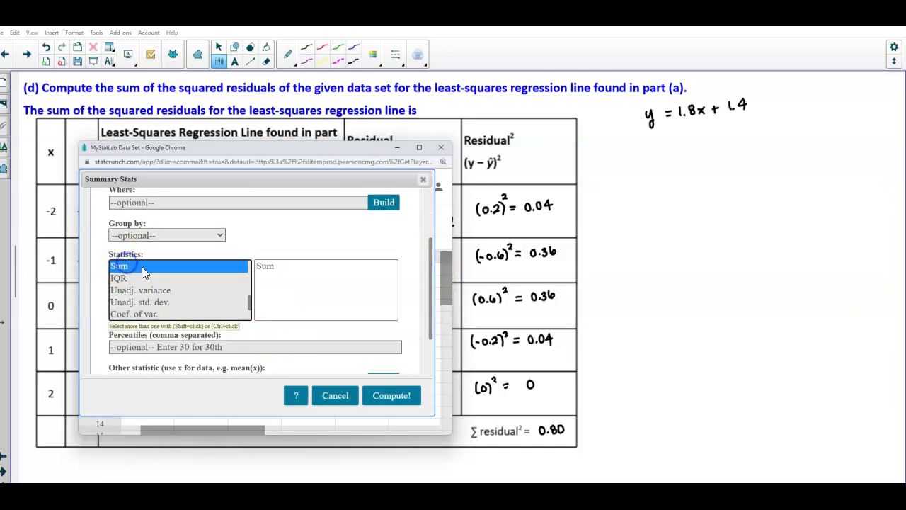
click(400, 394)
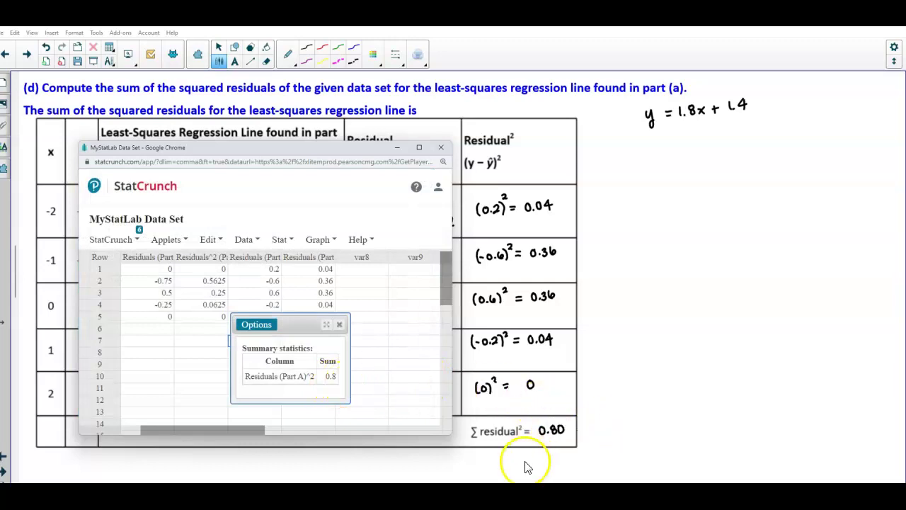
Step: Switch to the MyLab homework question, dismiss its data table and review the answer to part (d)
click(470, 496)
click(484, 460)
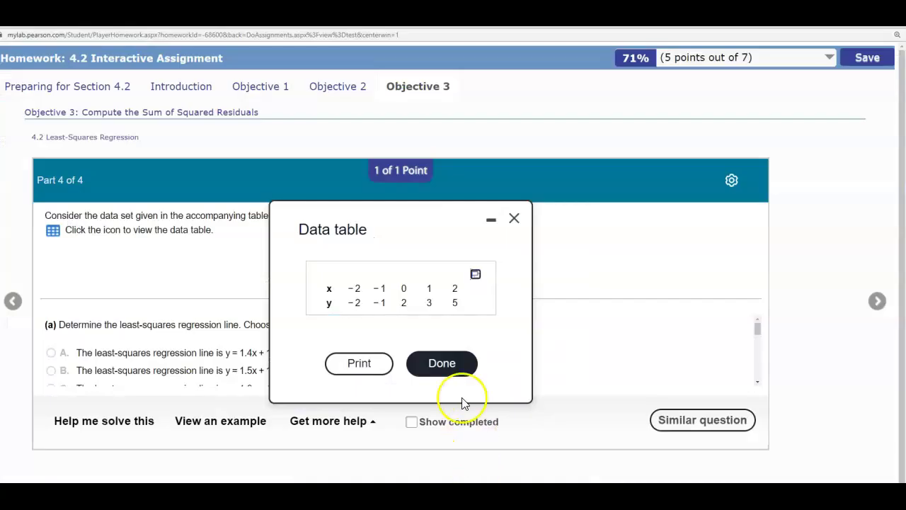
click(456, 369)
drag(756, 338, 757, 382)
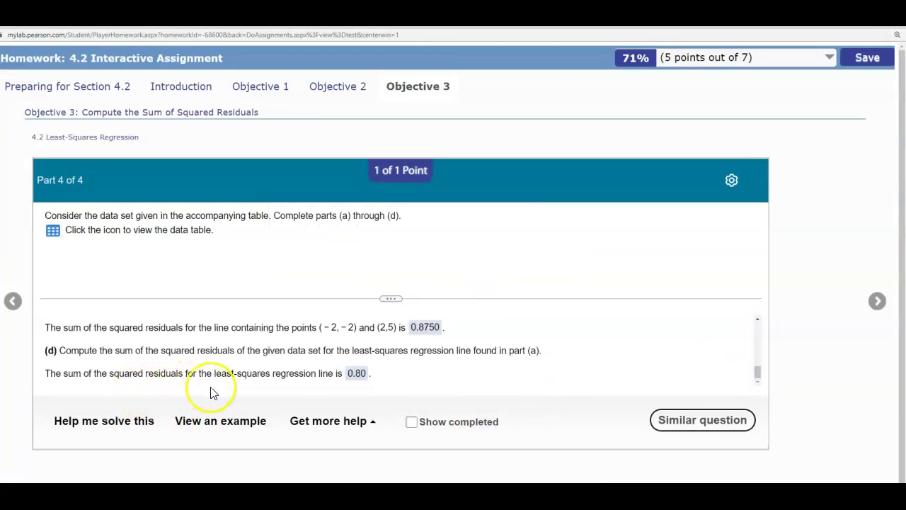